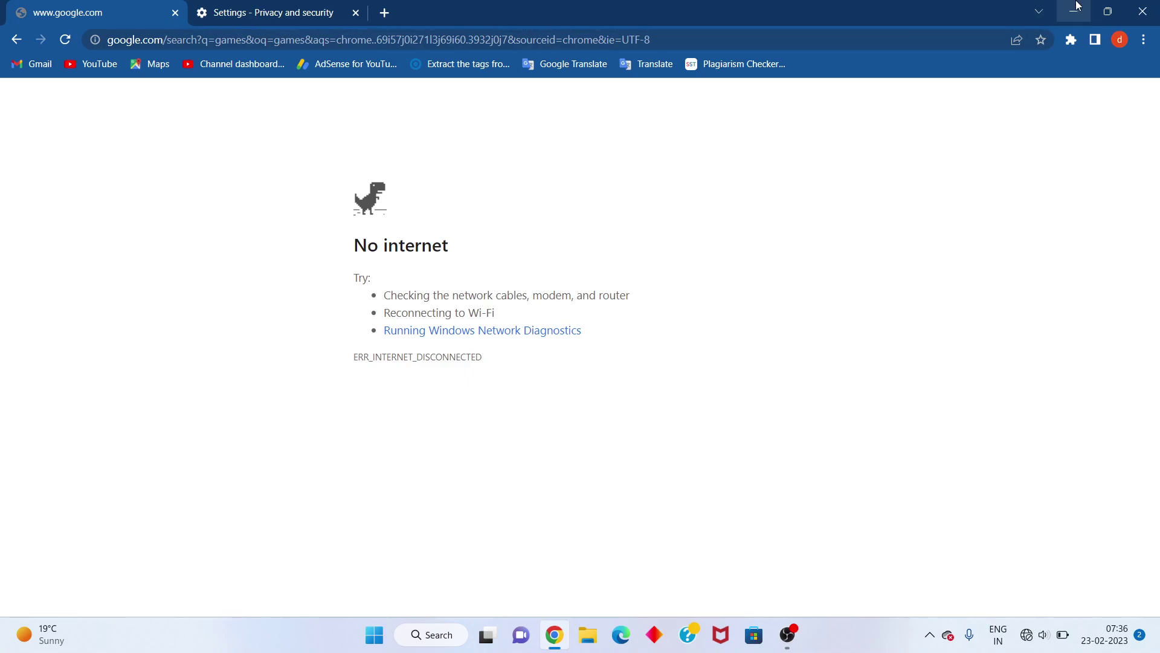
# - Minimize Chrome and open Control Panel by searching 'cn'
pyautogui.click(1077, 8)
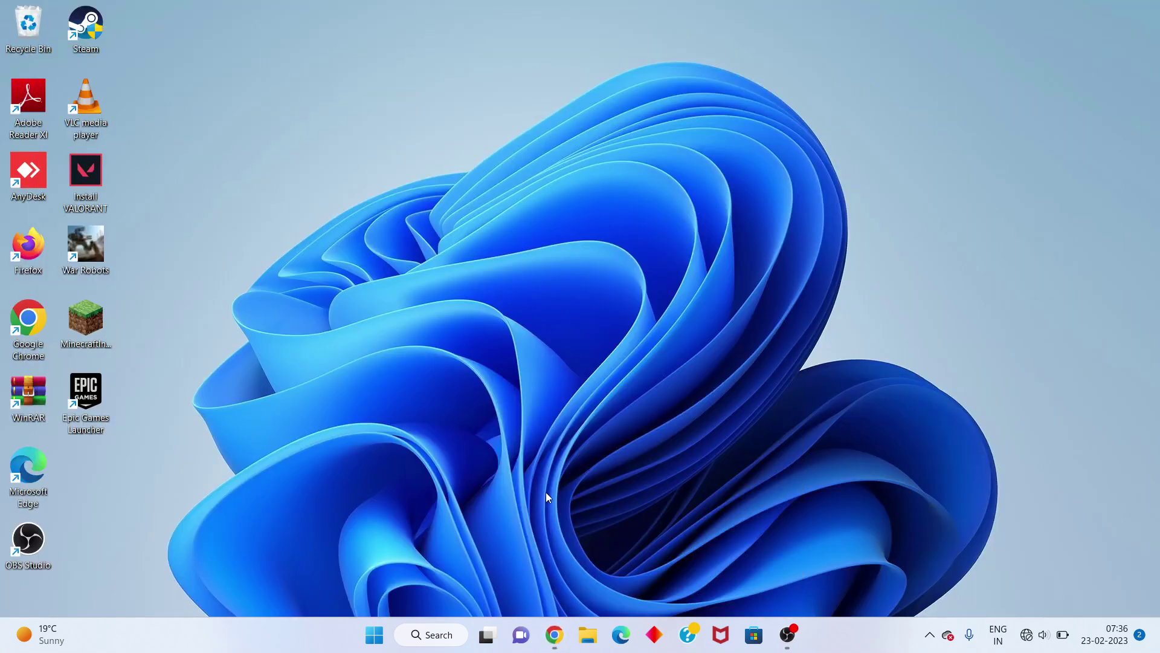
pyautogui.click(410, 642)
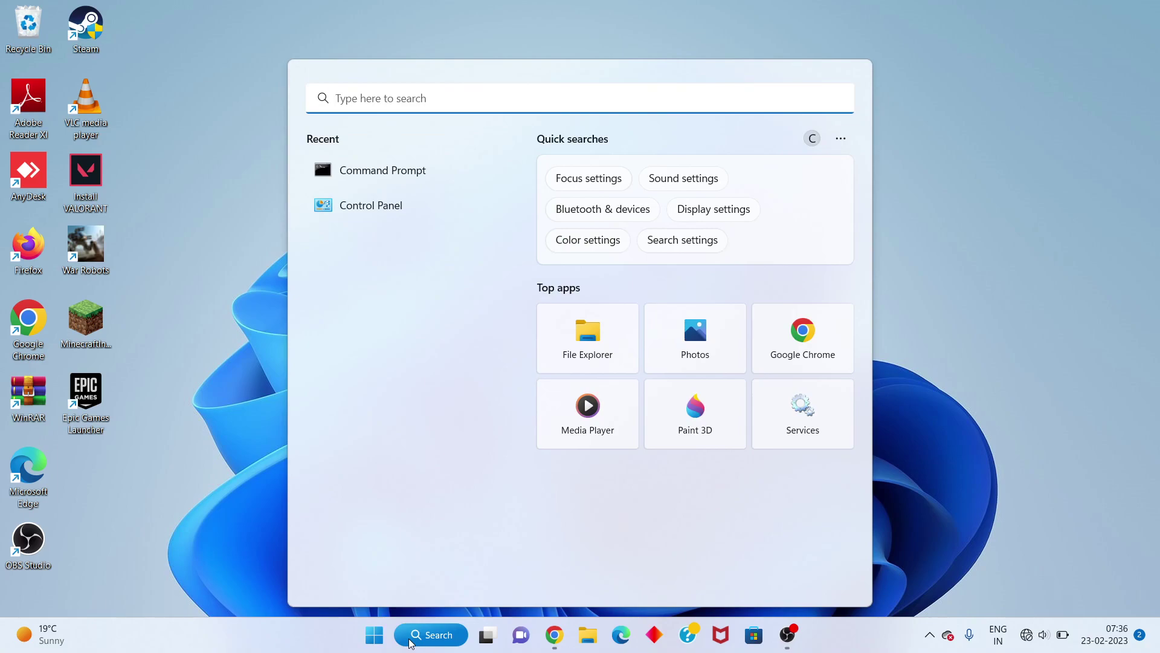
pyautogui.write('cn')
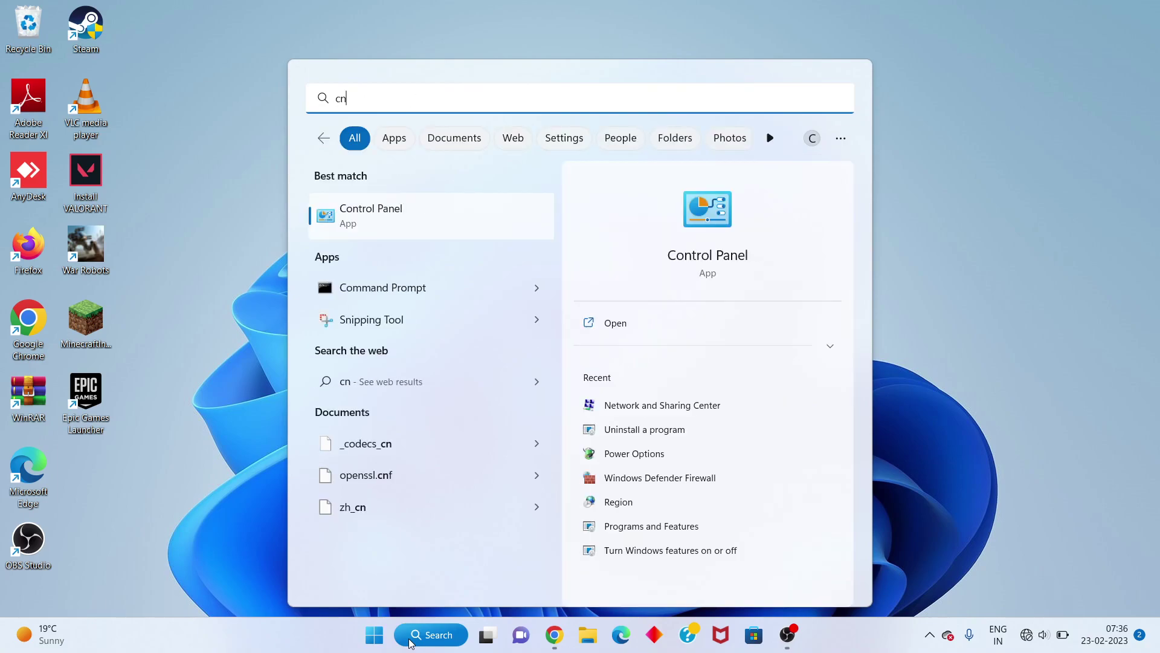
pyautogui.click(631, 326)
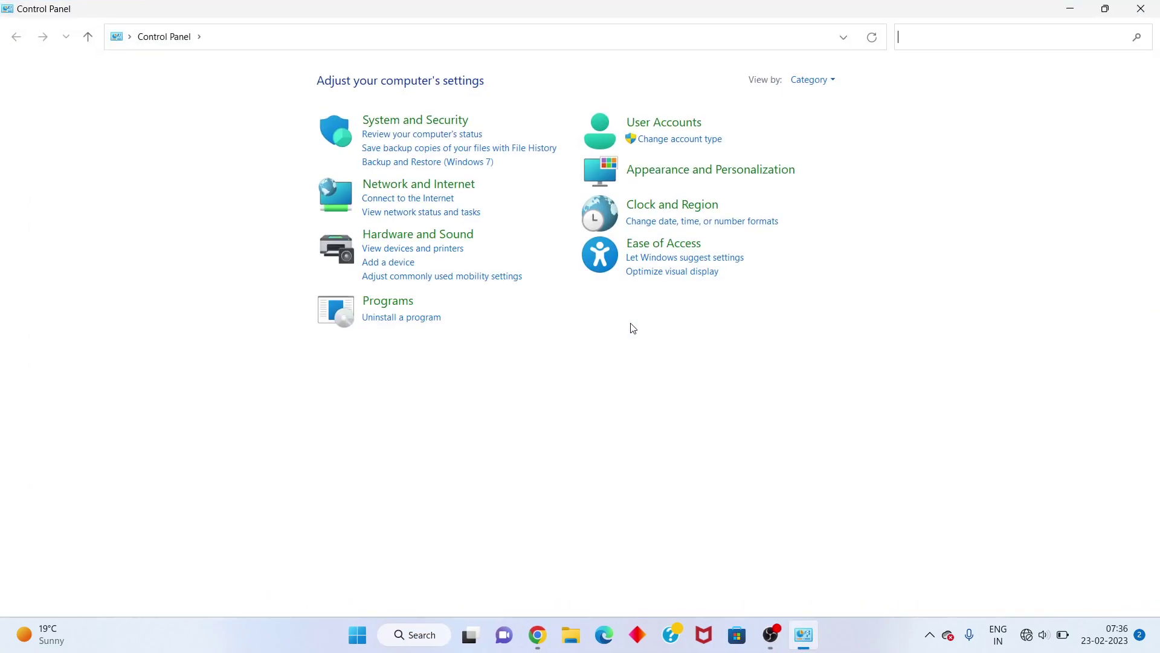
# - Switch Control Panel to Large icons view and open Network and Sharing Center
pyautogui.click(813, 81)
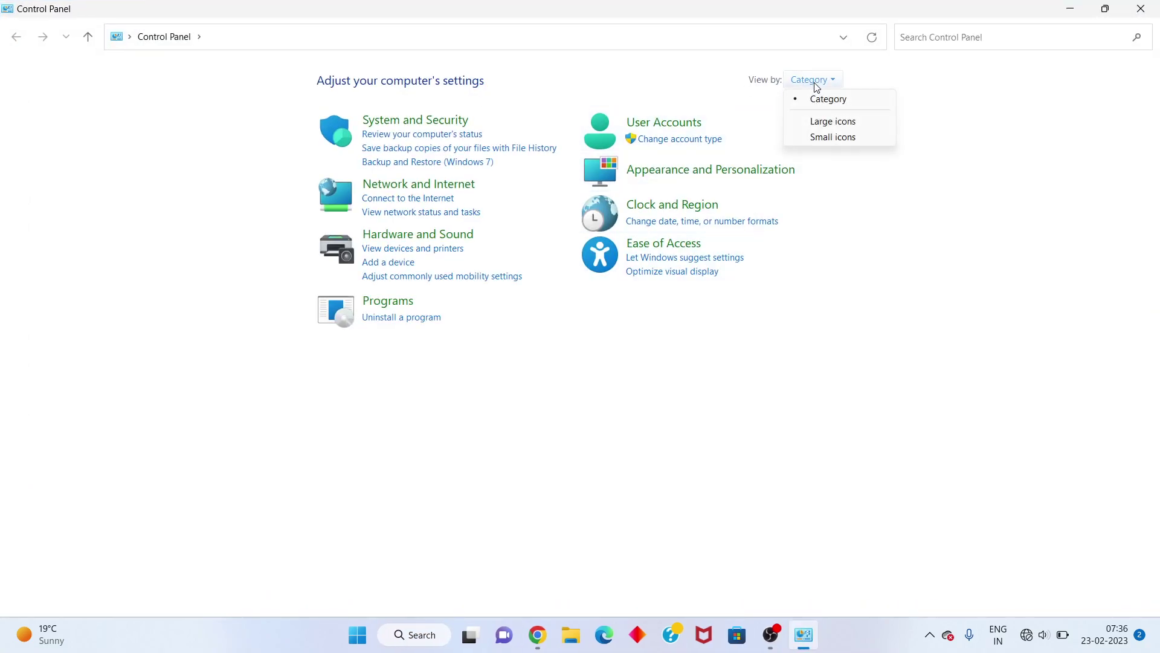
pyautogui.click(839, 124)
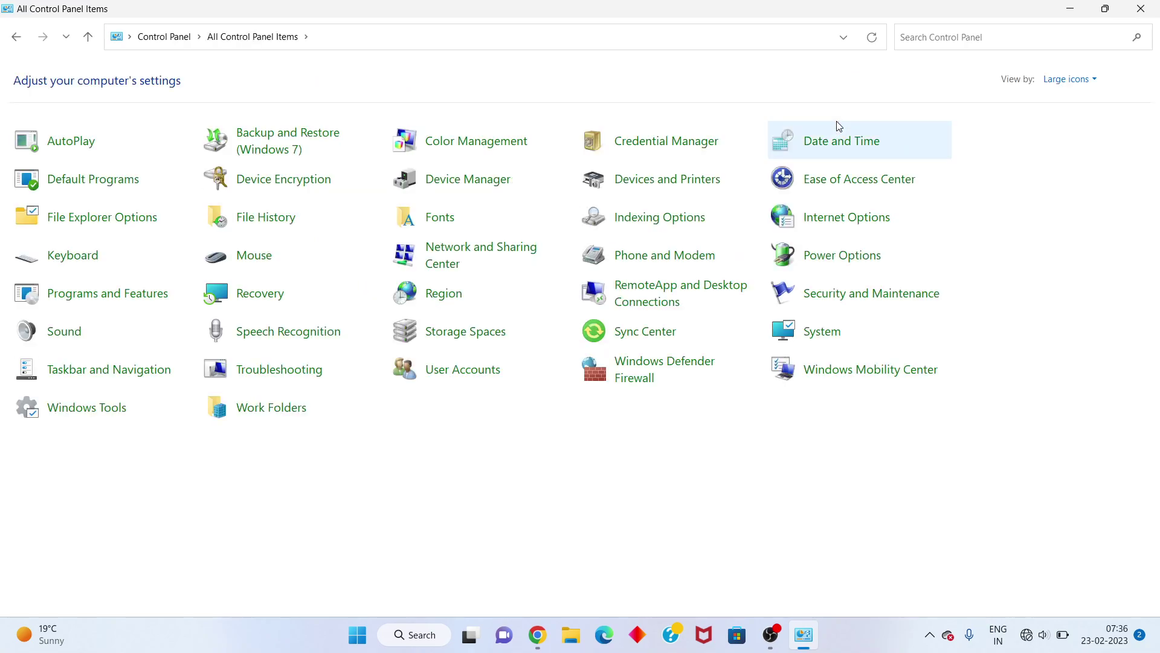
pyautogui.click(443, 259)
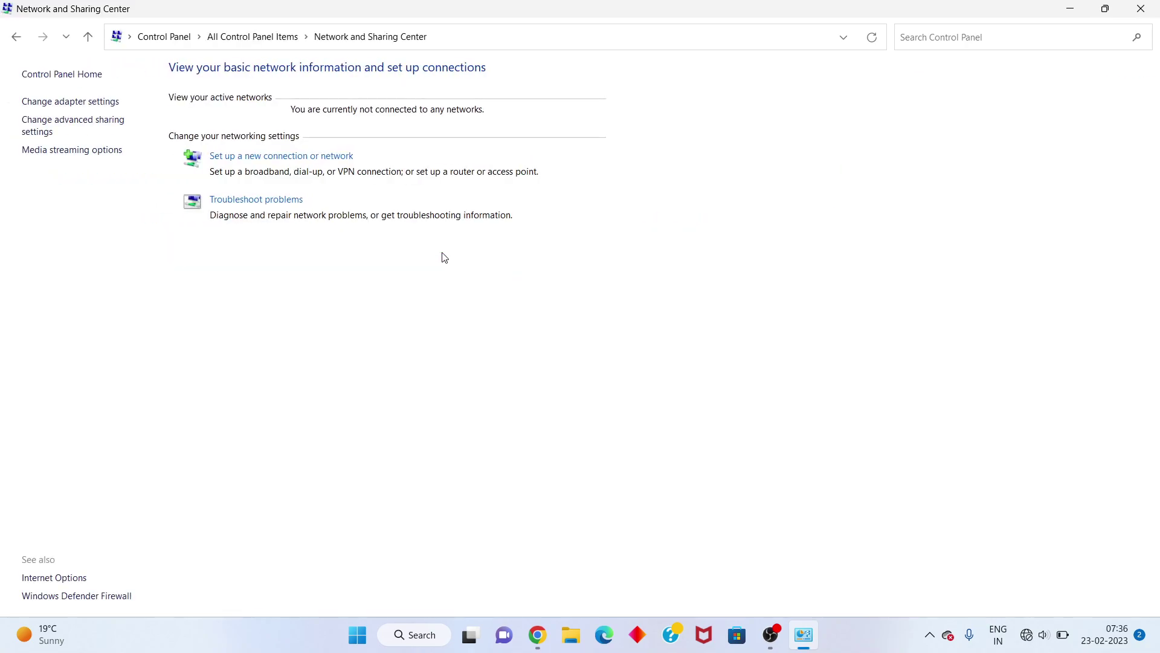
# - Open the Wi-Fi adapter's IPv4 properties to enter DNS 8.8.8.8 and 8.8.4.4
pyautogui.click(64, 102)
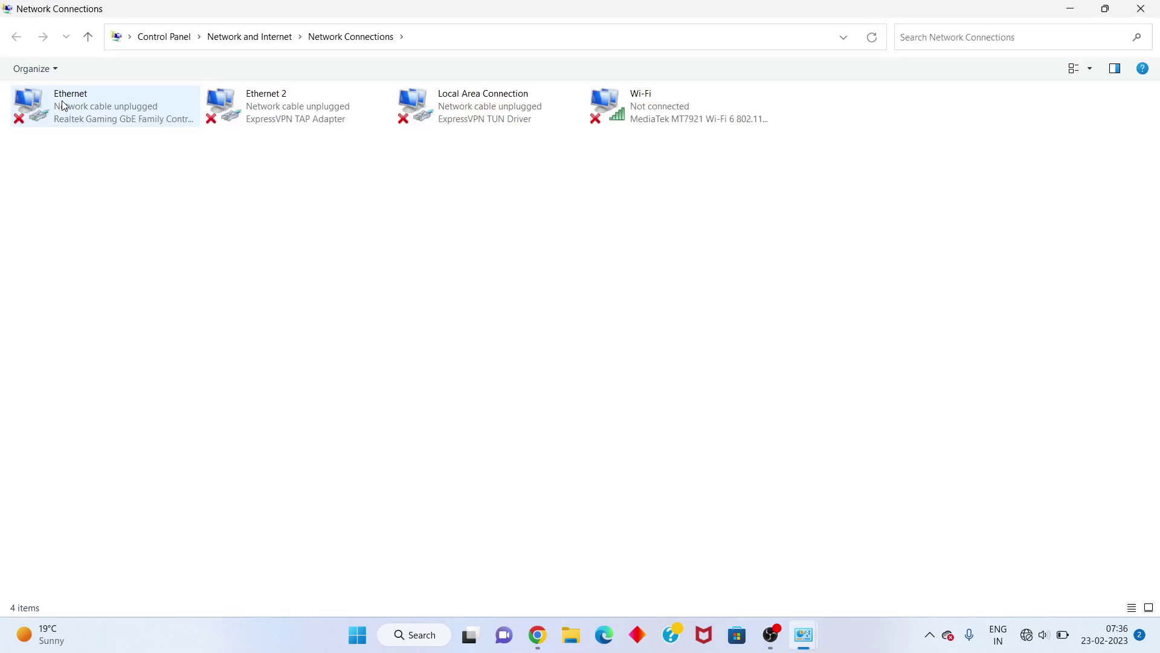
pyautogui.click(666, 116)
pyautogui.rightClick(666, 116)
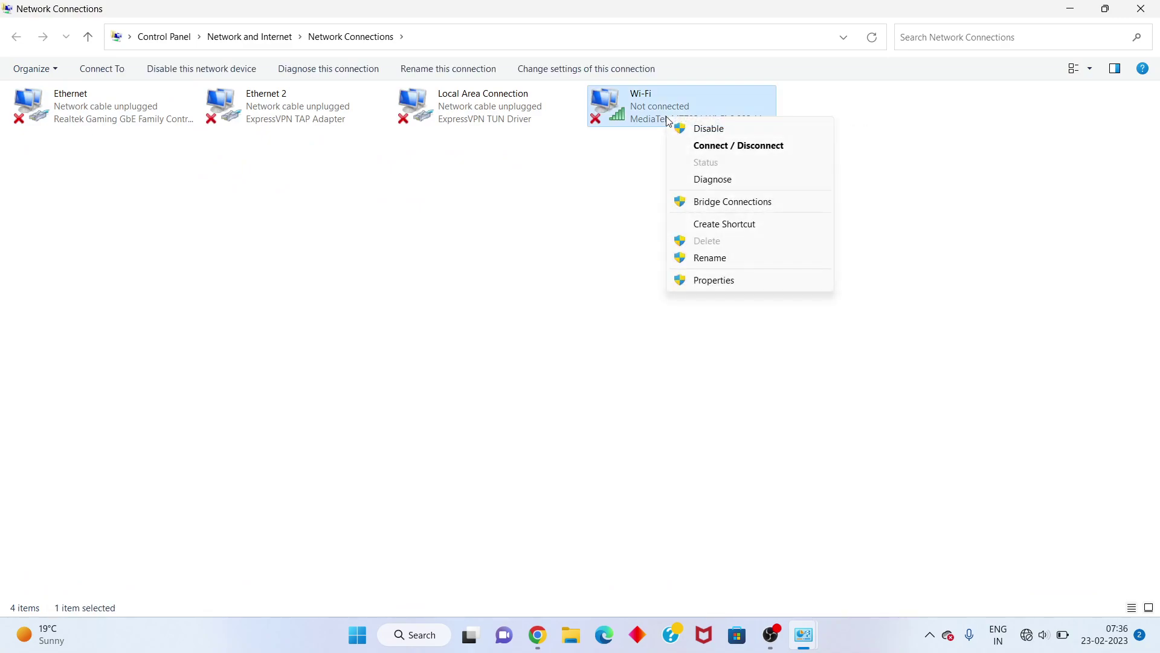
pyautogui.click(718, 279)
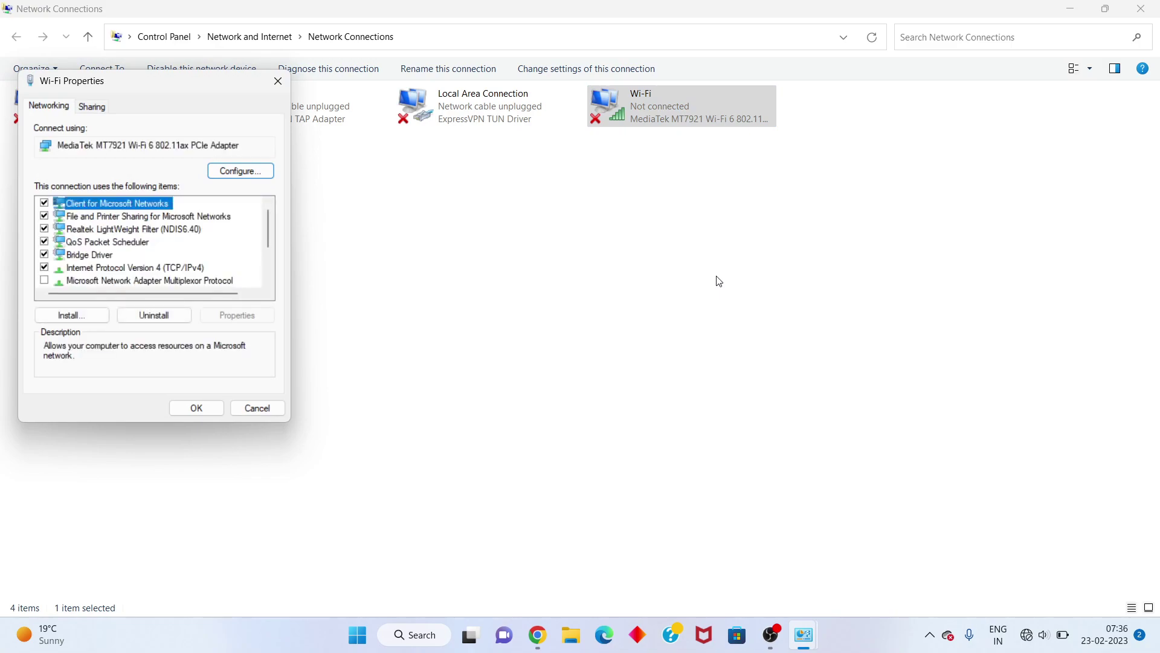
pyautogui.click(181, 269)
pyautogui.click(240, 320)
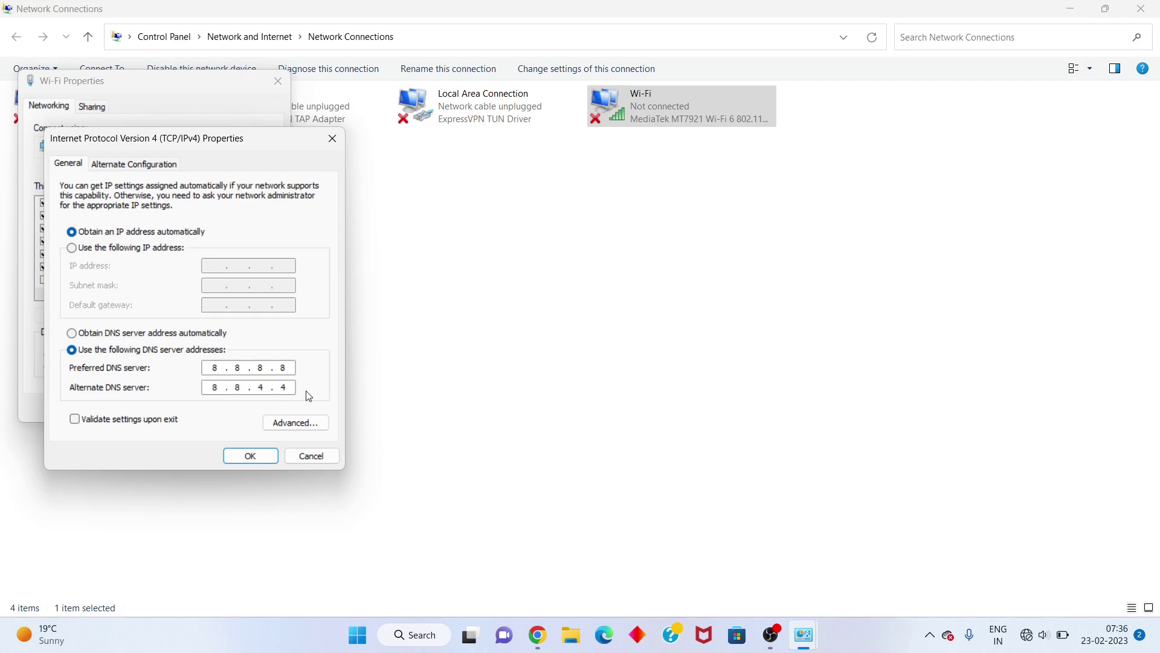
# - Confirm the new DNS servers and close the Wi-Fi and network windows
pyautogui.click(256, 457)
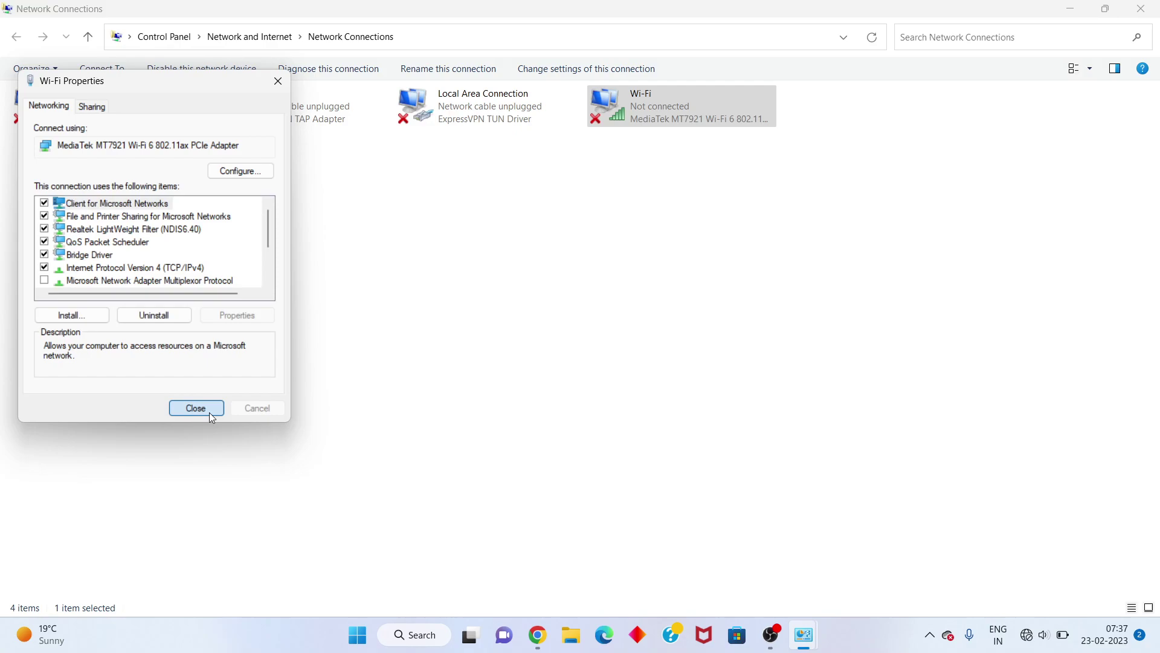
pyautogui.click(212, 416)
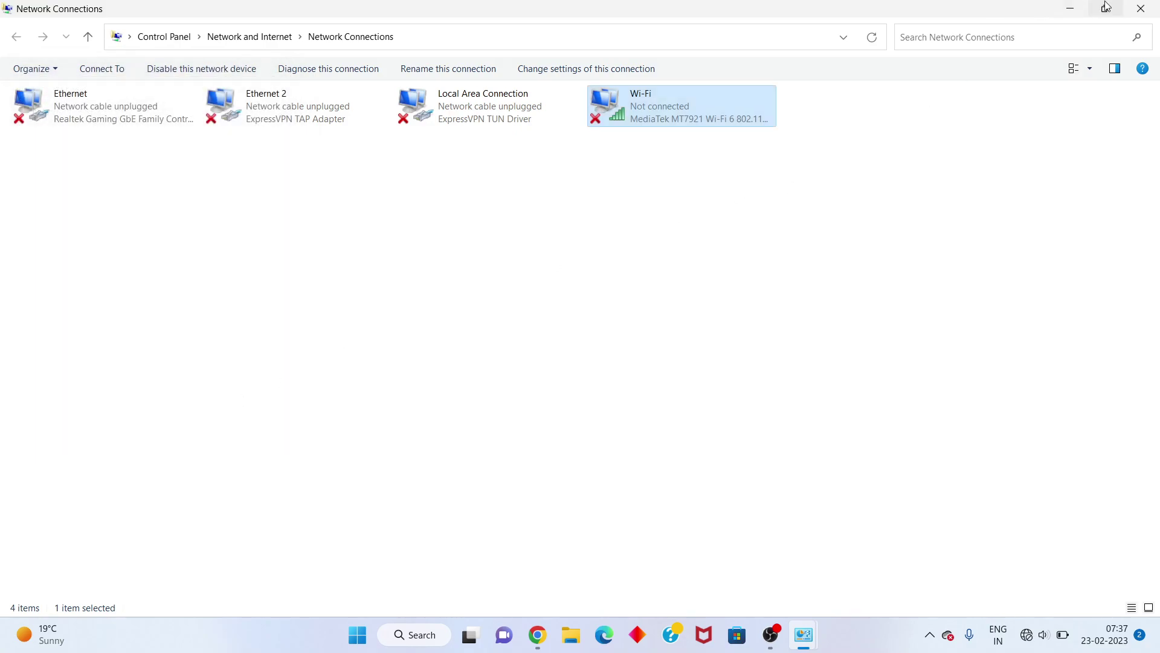
pyautogui.click(1141, 9)
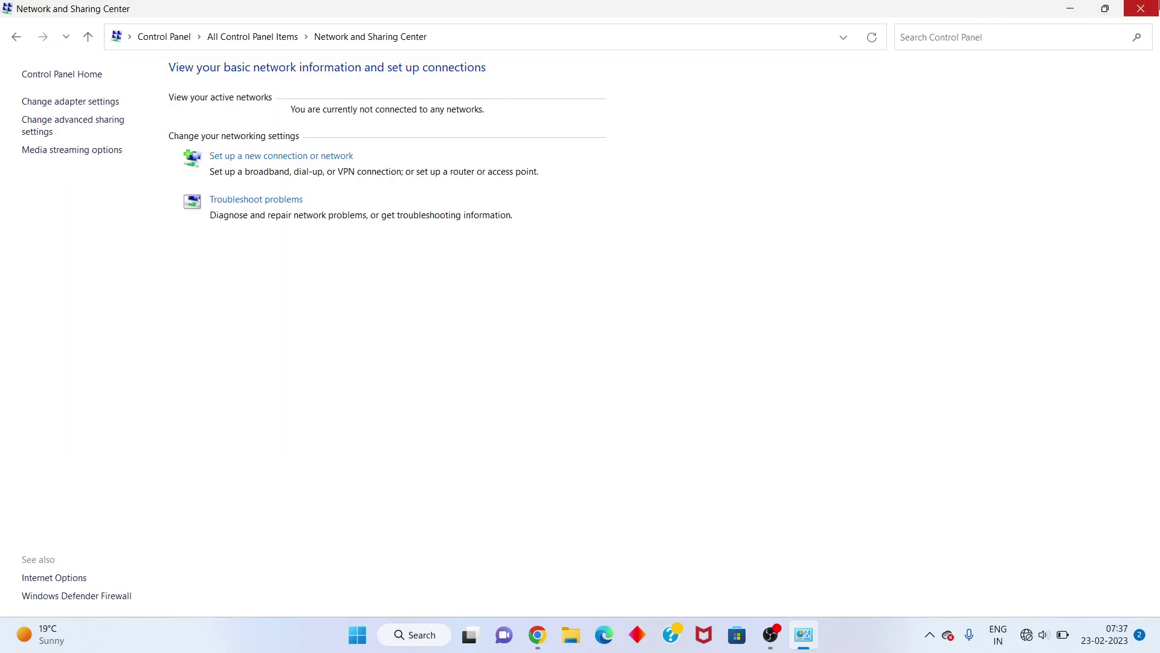
pyautogui.click(1141, 8)
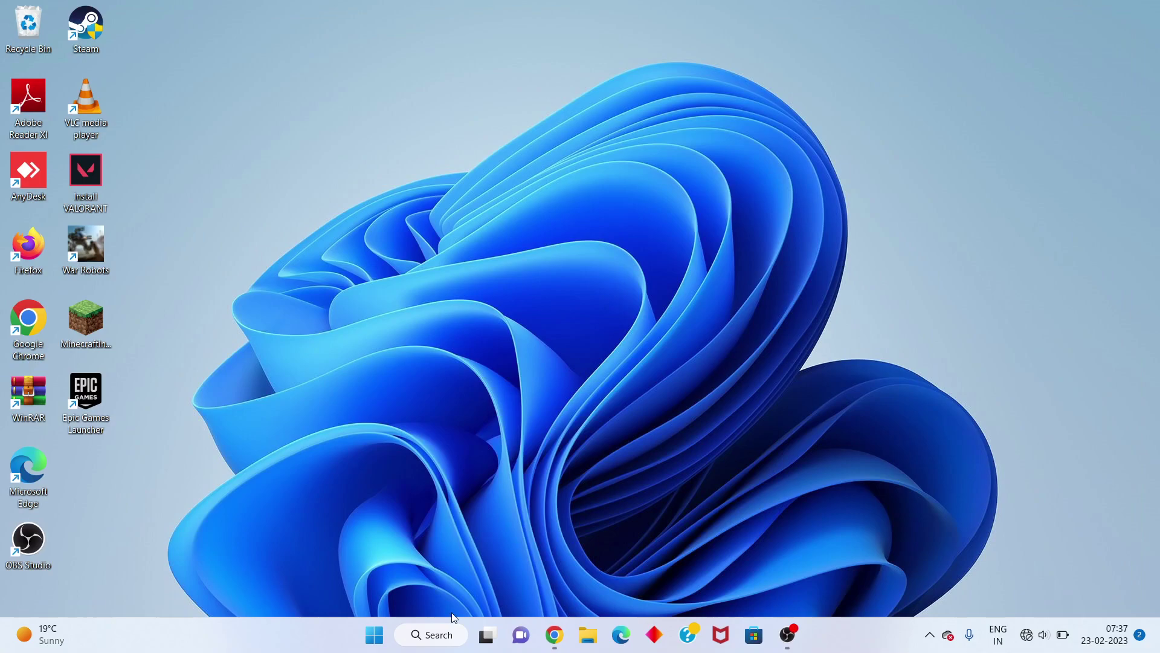
# - Search 'cmd' and launch Command Prompt as administrator
pyautogui.click(440, 633)
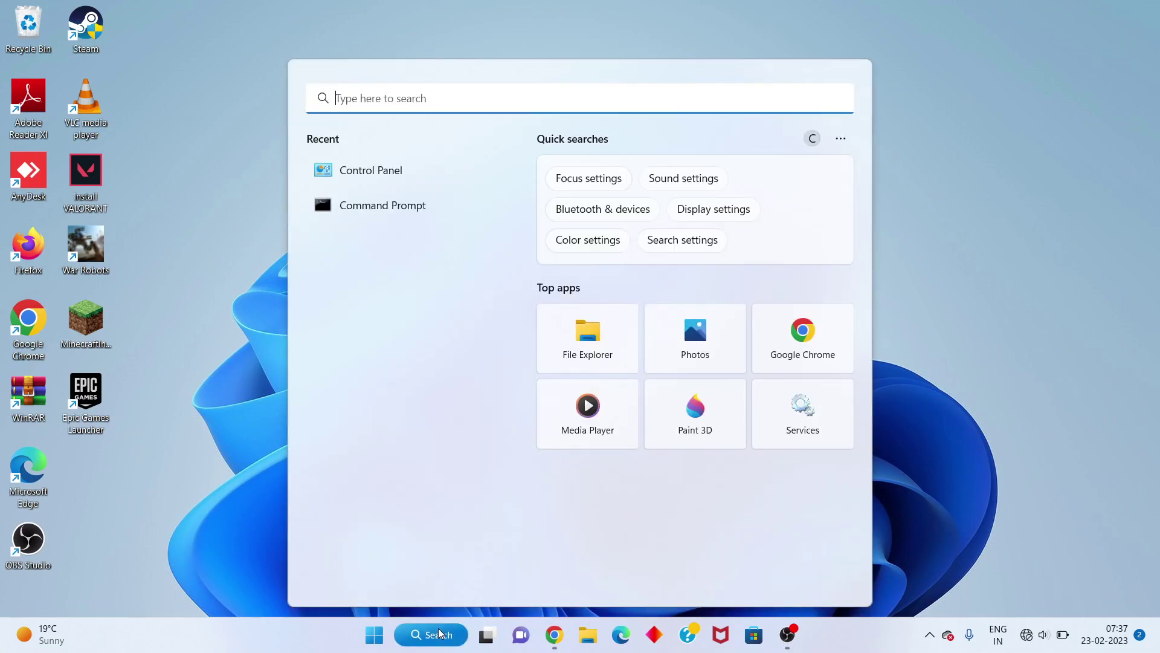
pyautogui.write('cn')
pyautogui.press('BackSpace')
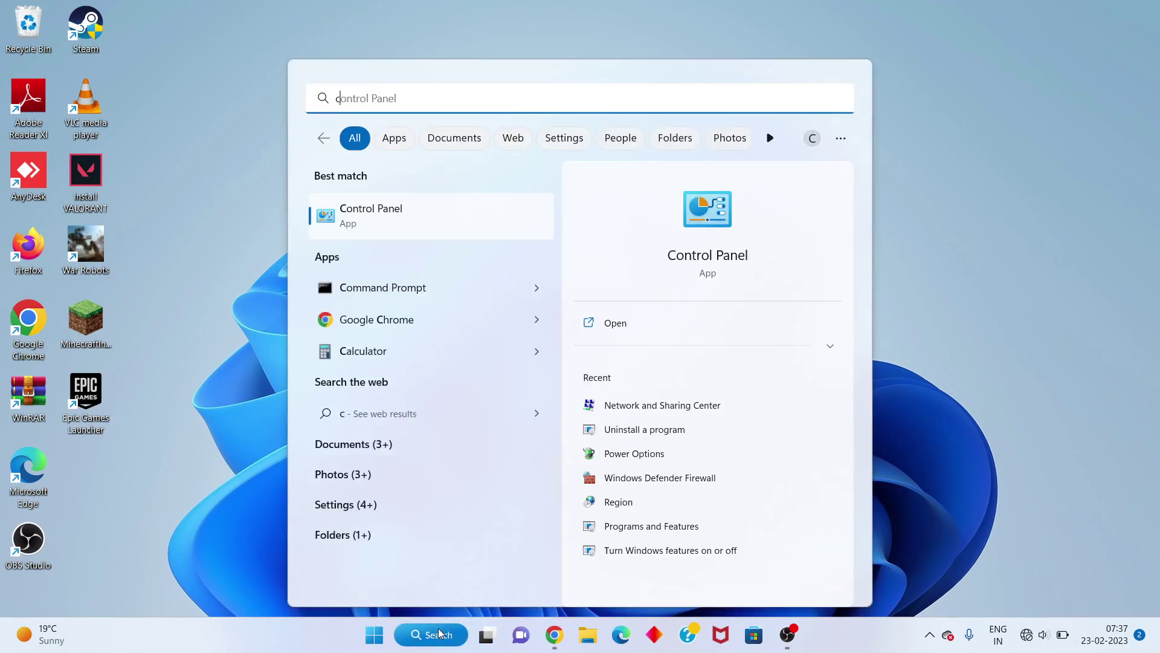
pyautogui.write('md')
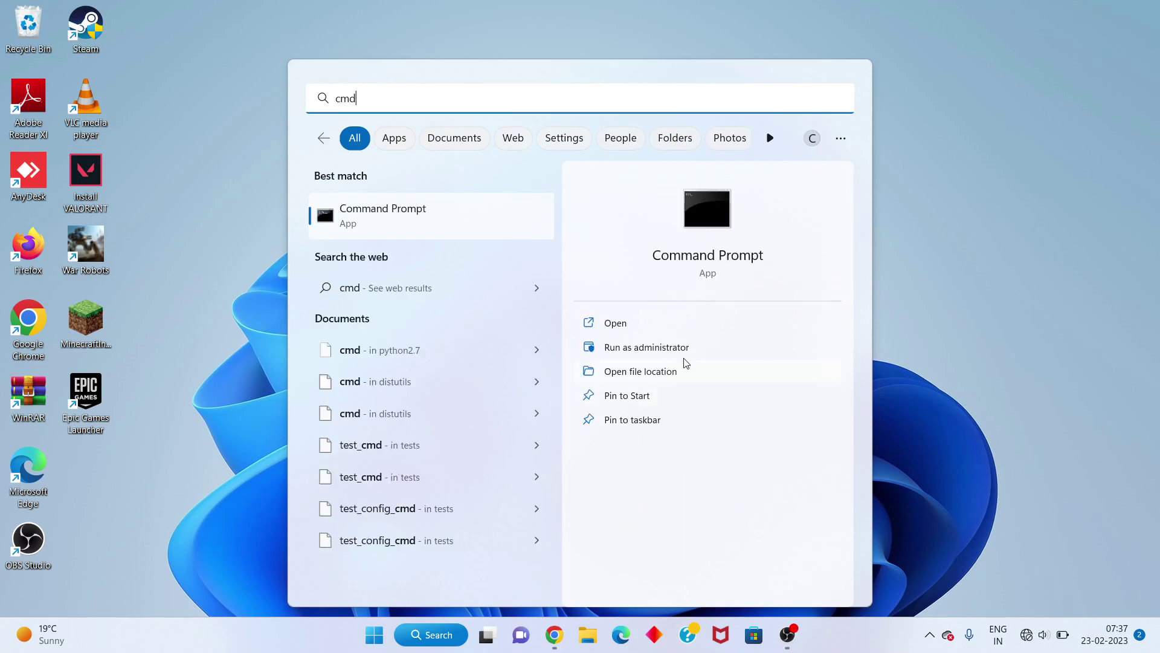
pyautogui.click(687, 353)
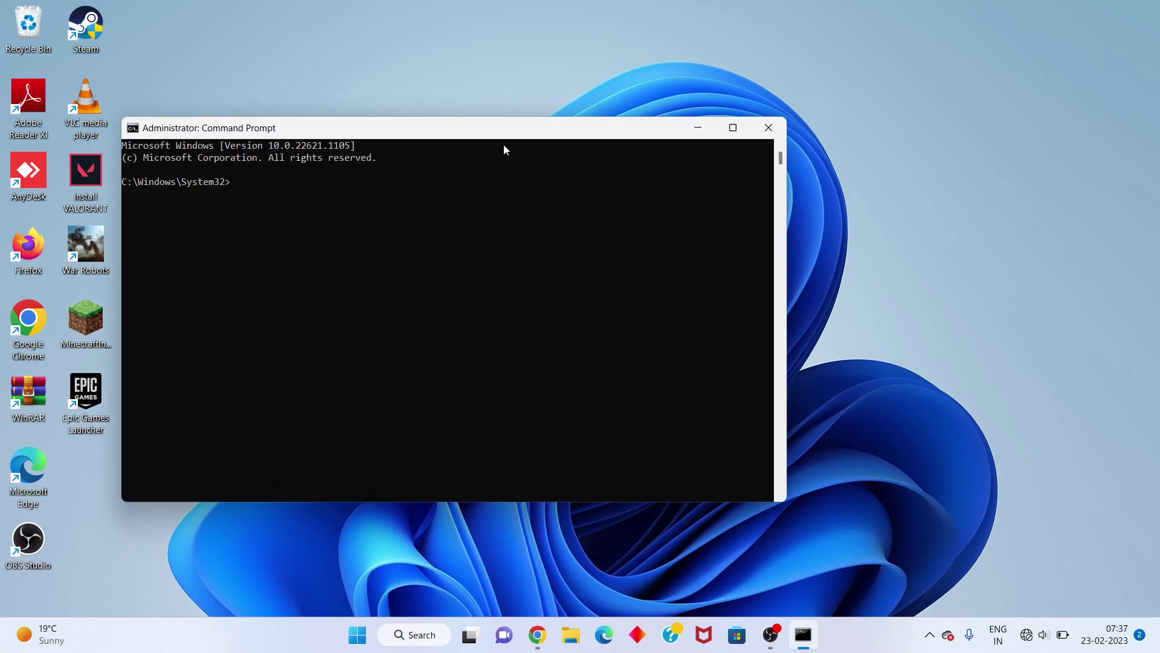
# - Maximize Command Prompt and run ipconfig /flushdns, ipconfig /release and ipconfig /renew
pyautogui.click(736, 133)
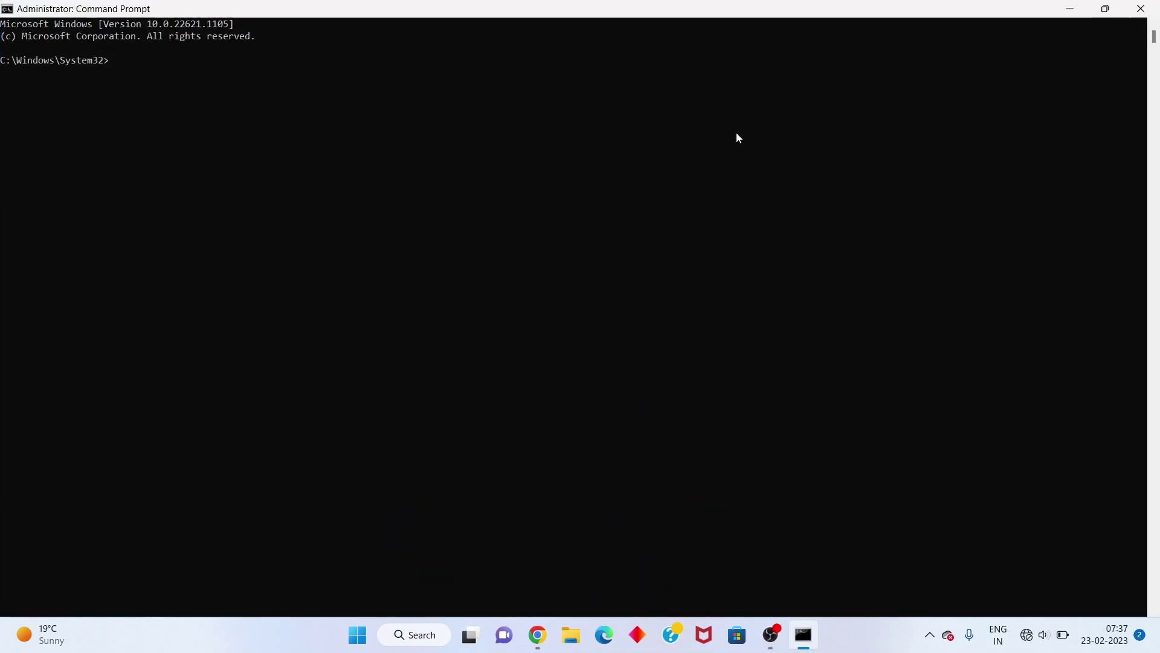
pyautogui.write('ipc')
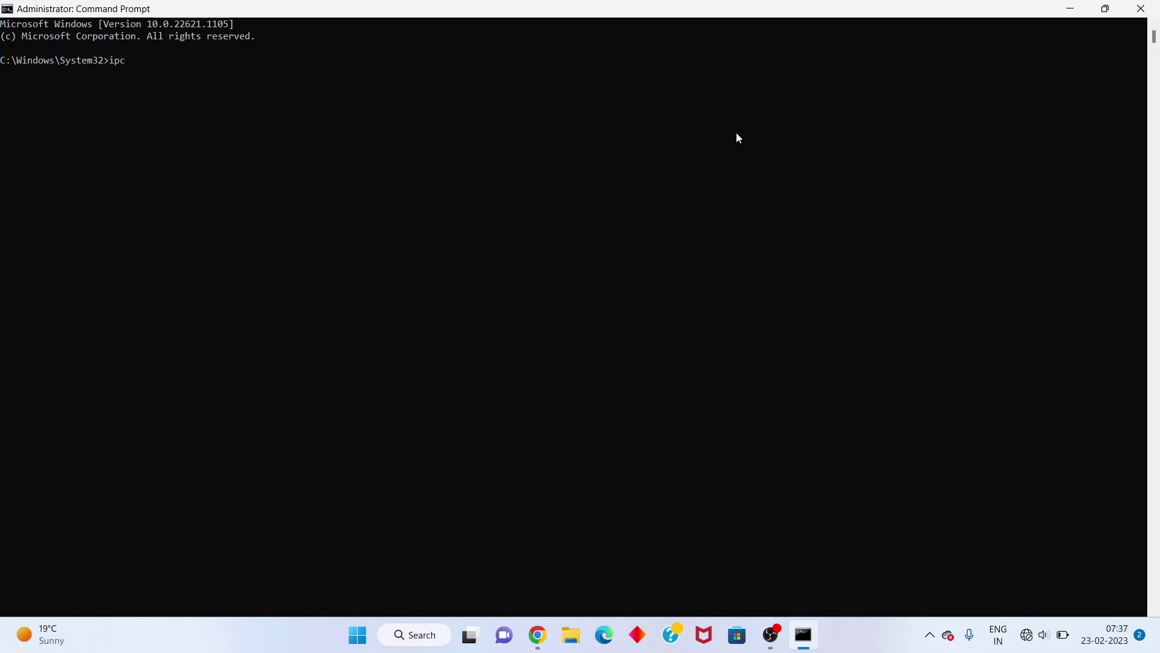
pyautogui.write('onfig /flush')
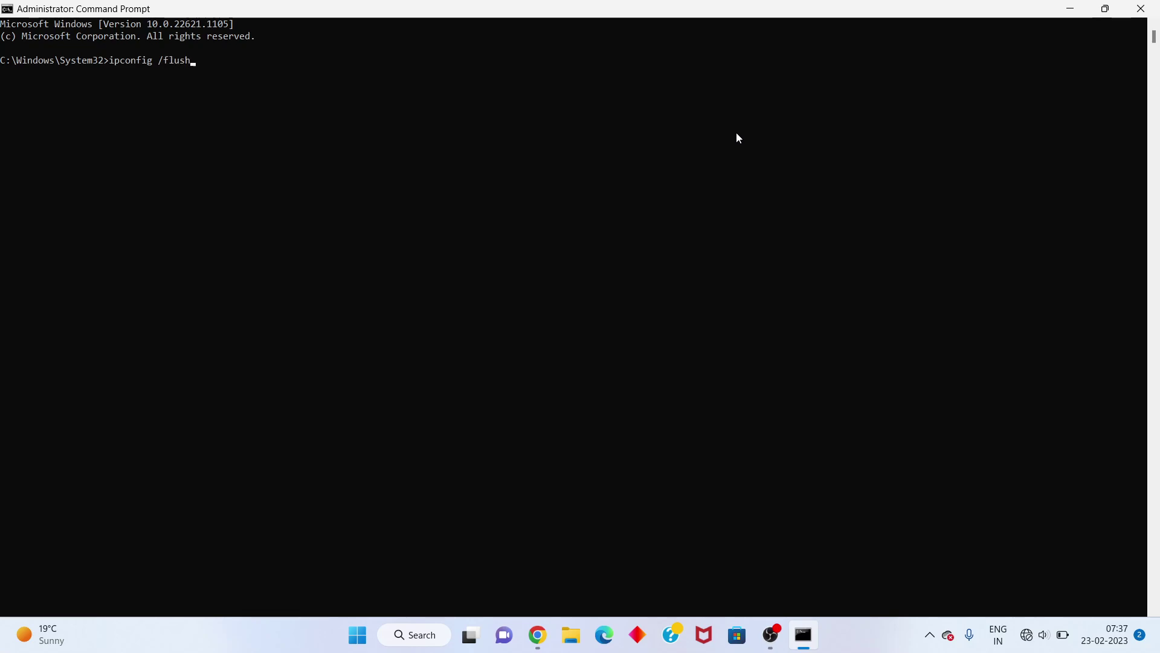
pyautogui.write('dns')
pyautogui.press('Return')
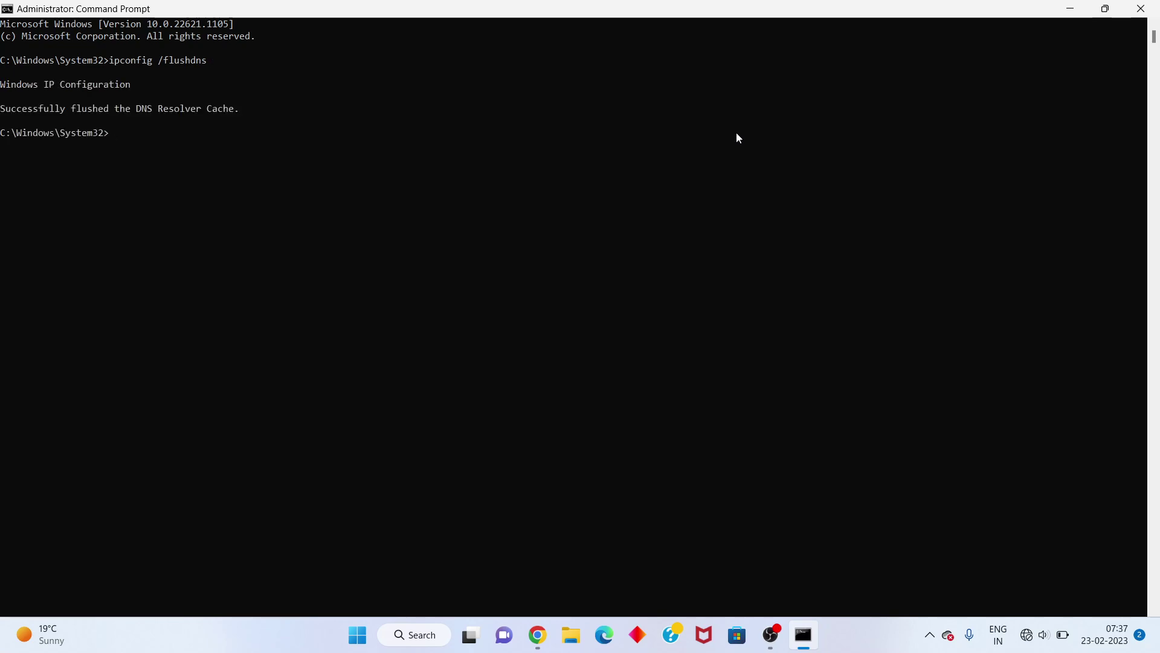
pyautogui.write('ipcon')
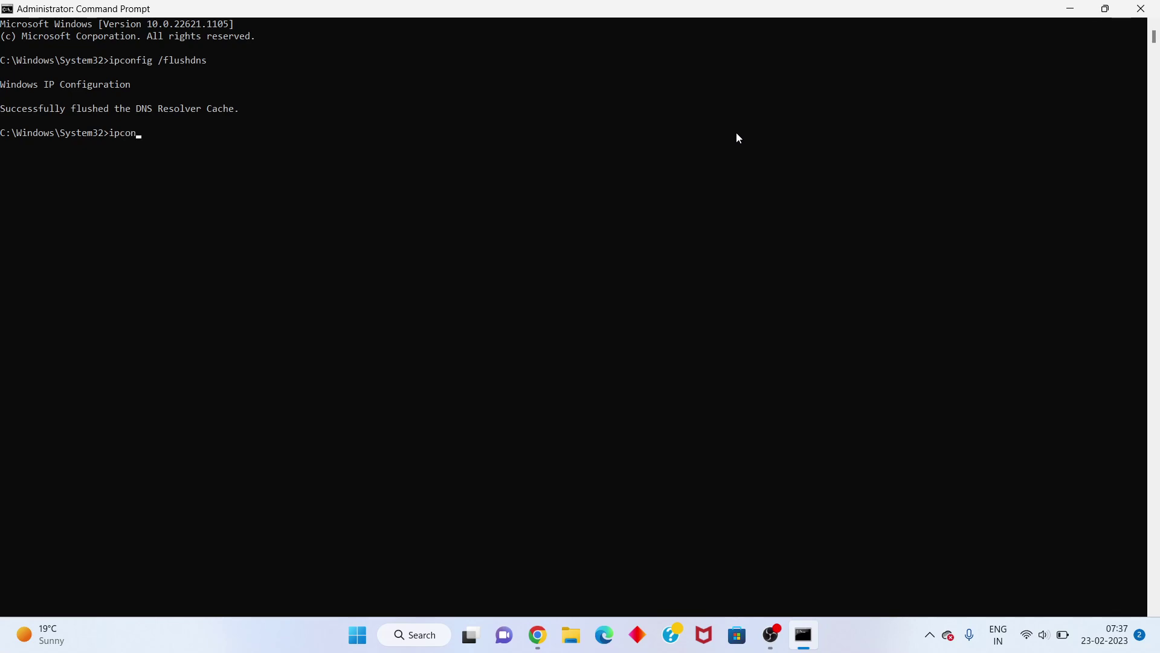
pyautogui.write('fig /release')
pyautogui.press('Return')
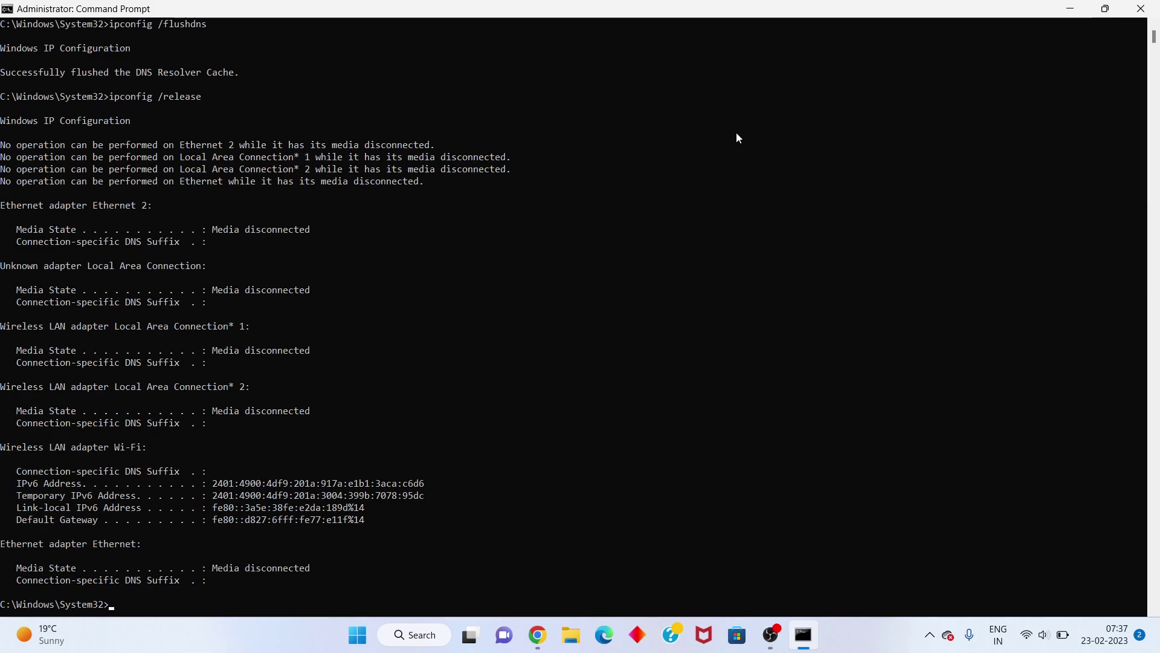
pyautogui.write('ipc')
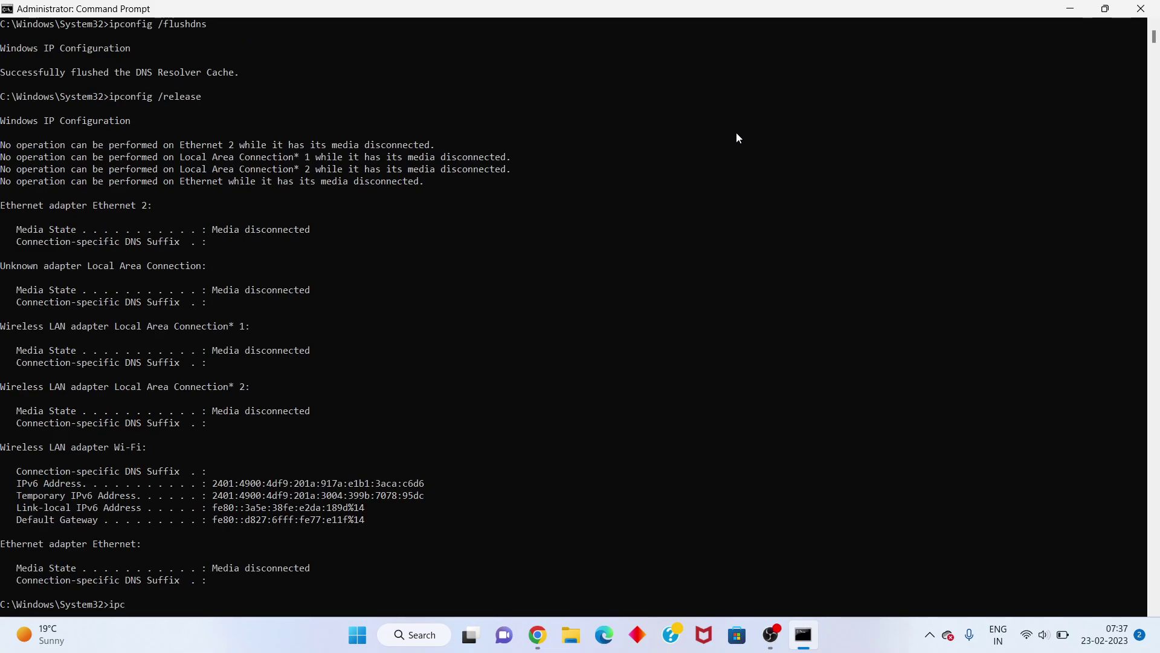
pyautogui.write('onfig /renew')
pyautogui.press('Return')
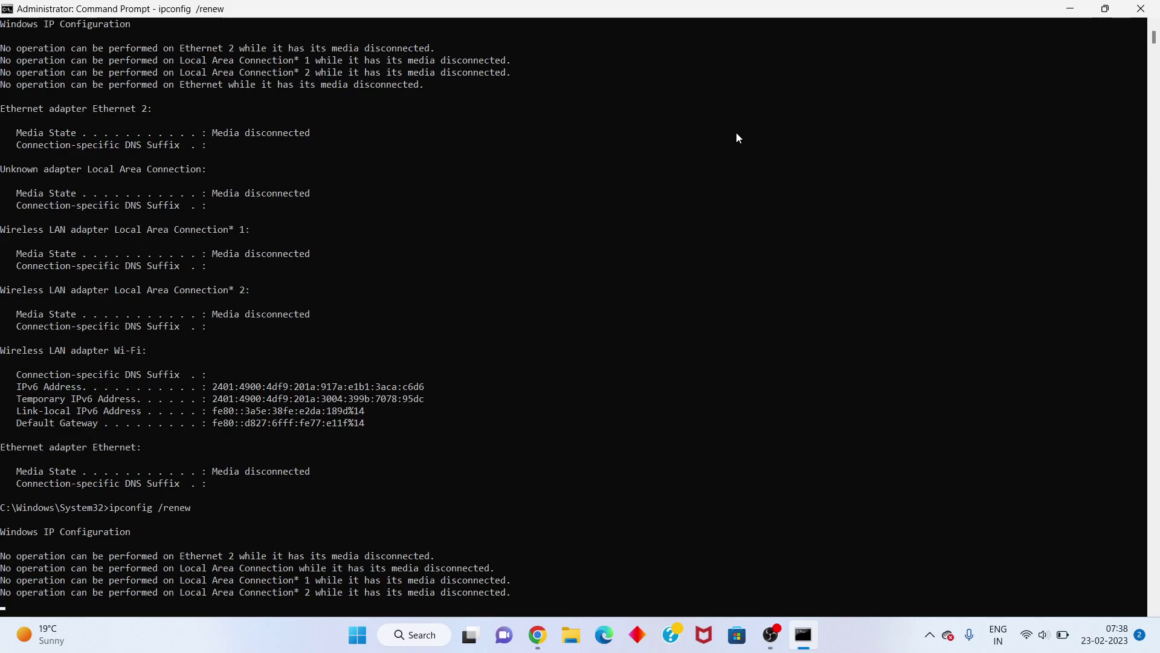
# - Run netsh winsock reset, then exit the Command Prompt
pyautogui.write('n')
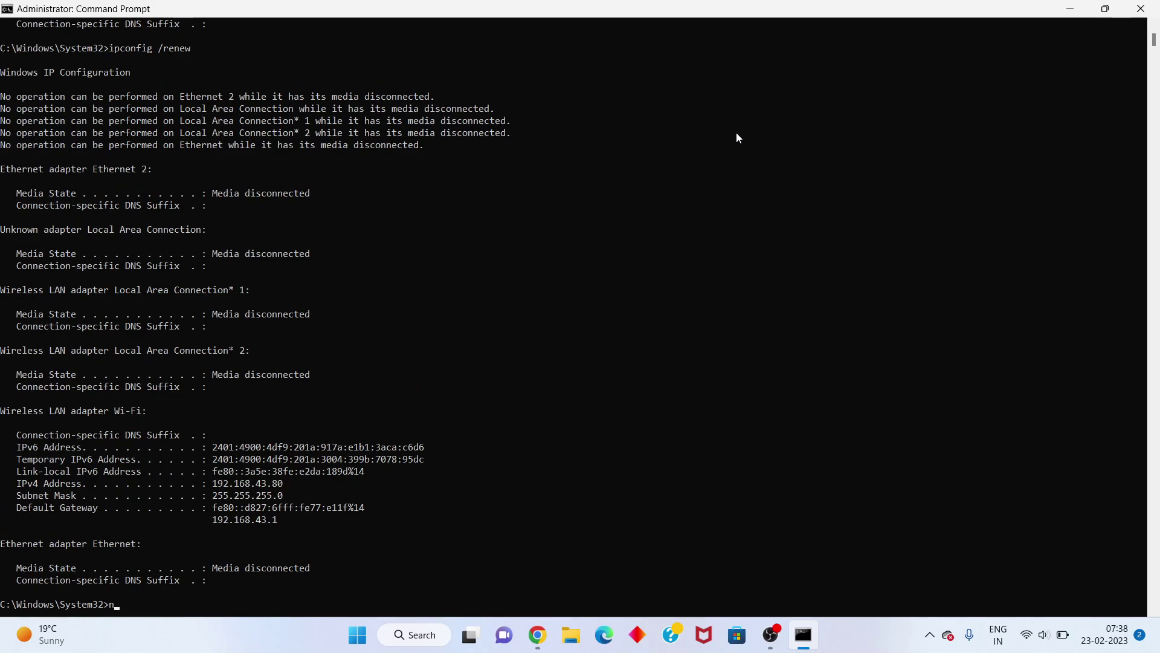
pyautogui.write('etsh')
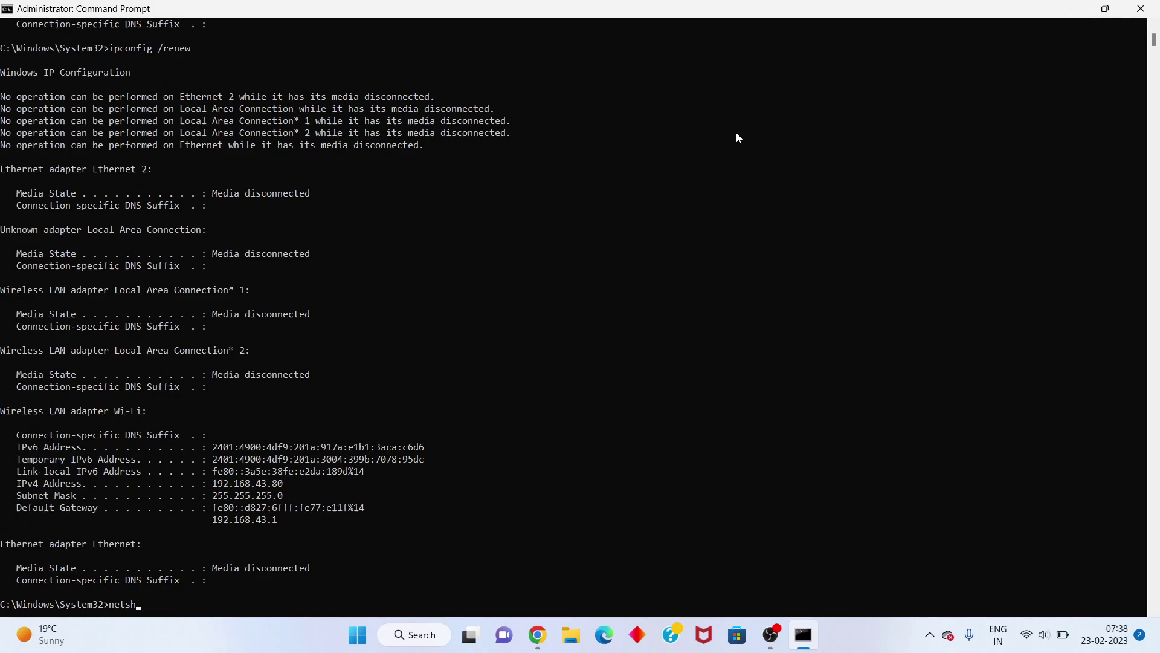
pyautogui.write(' wins')
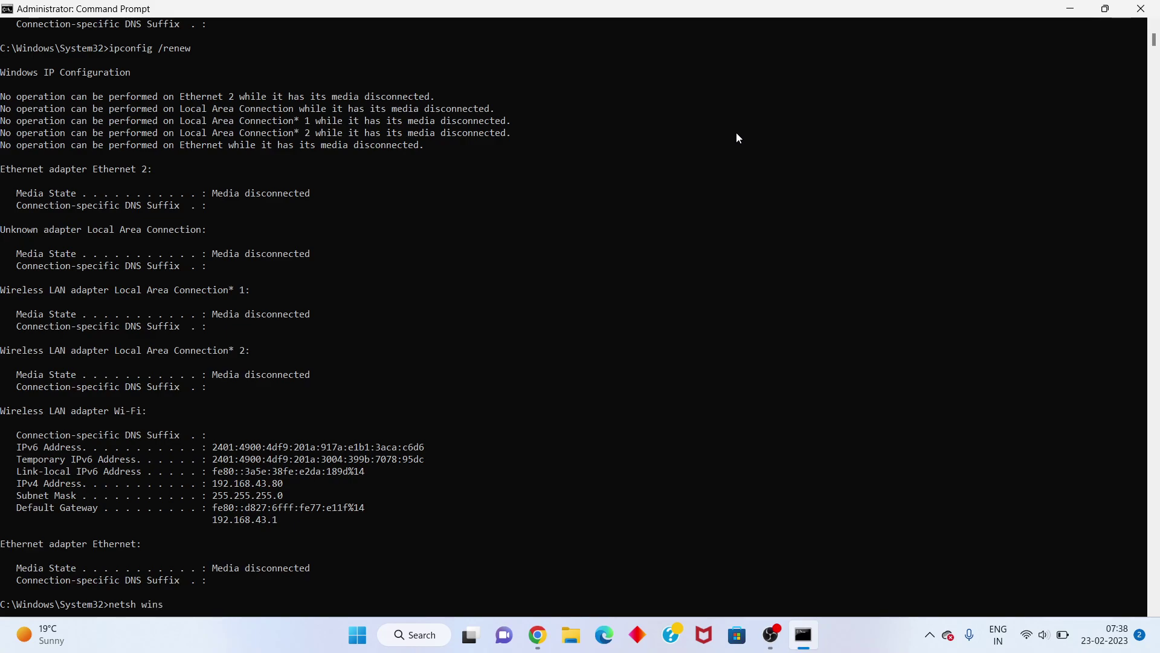
pyautogui.write('ock re')
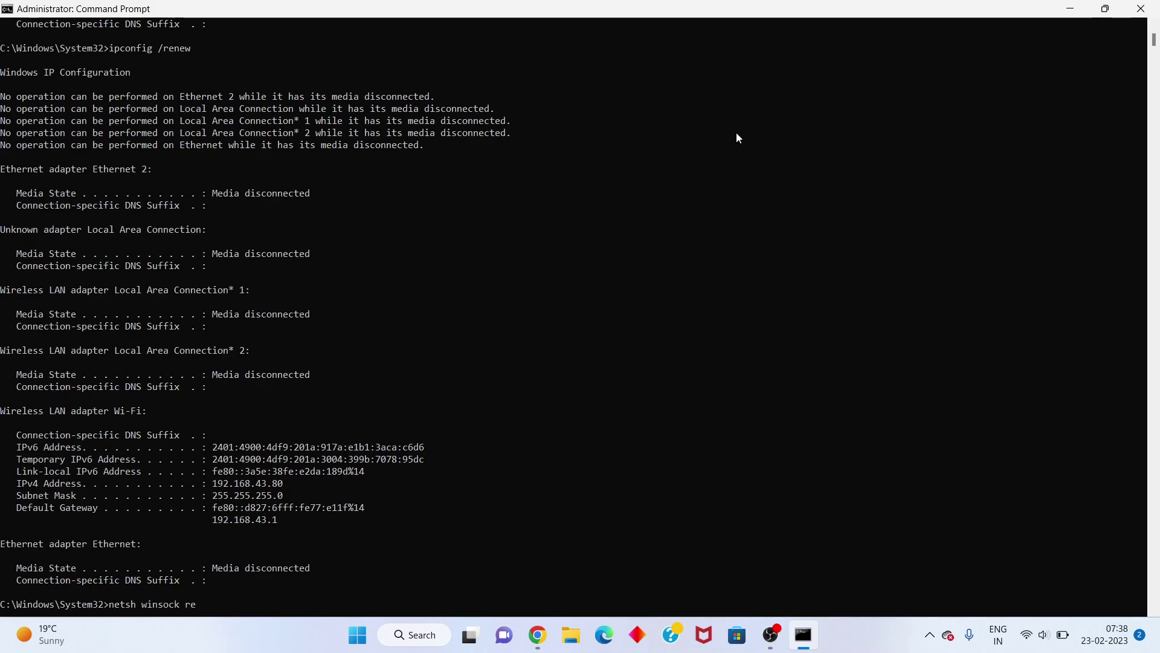
pyautogui.write('set')
pyautogui.press('Return')
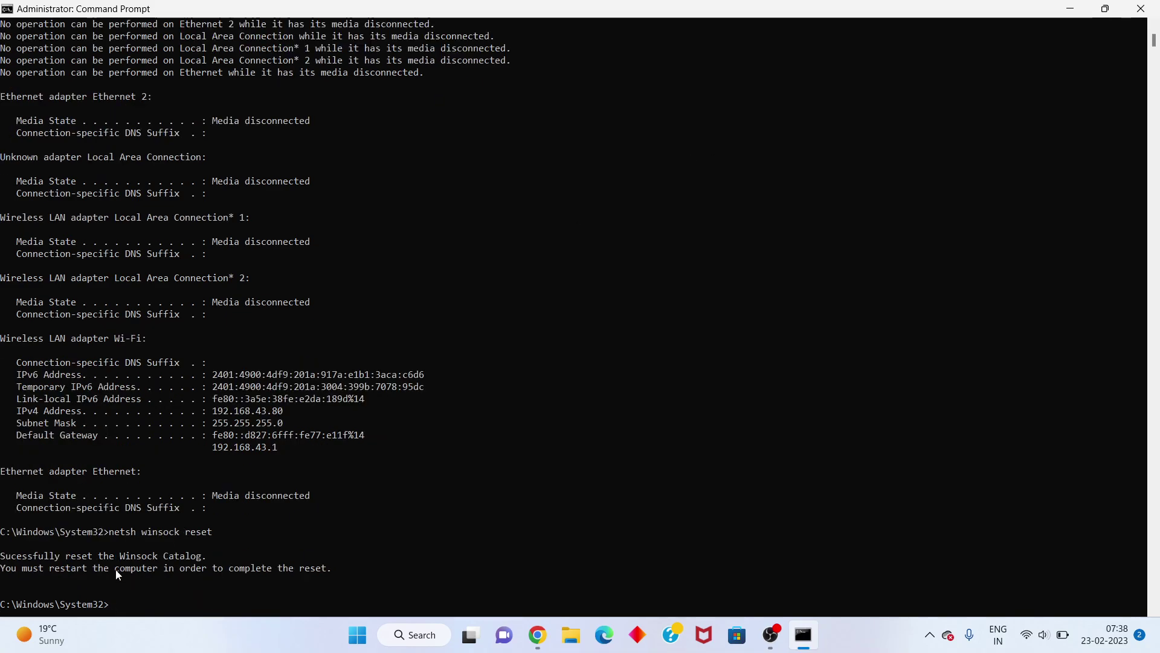
pyautogui.write('exit')
pyautogui.press('Return')
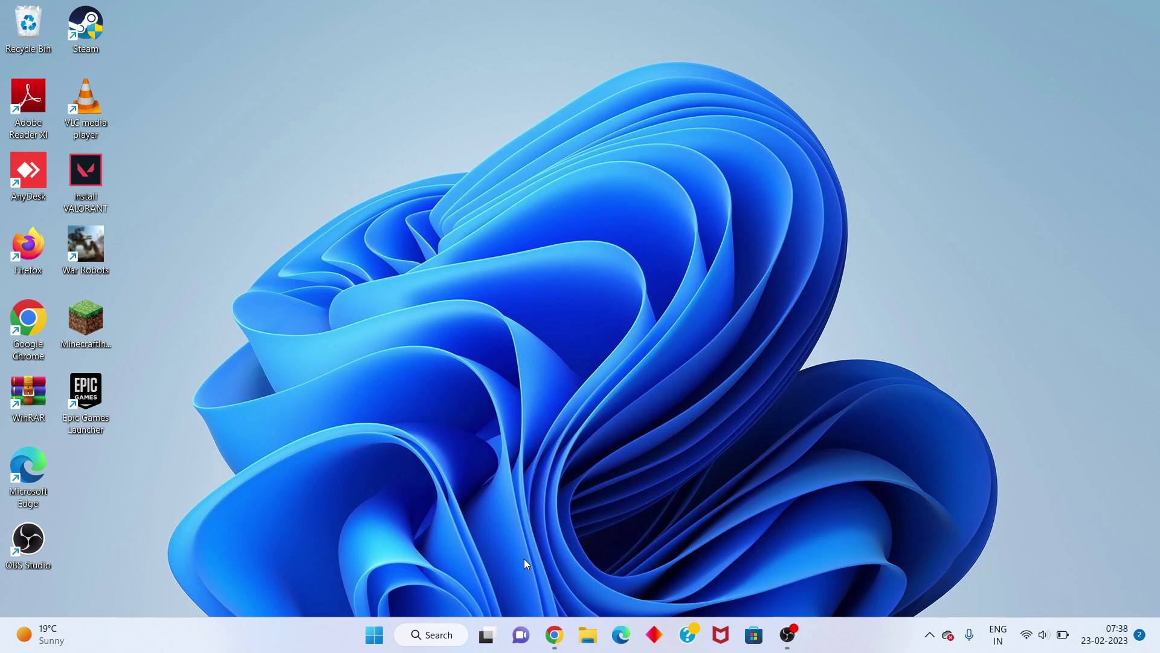
# - Bring Chrome back so the games search reloads, then dismiss its main menu
pyautogui.click(556, 636)
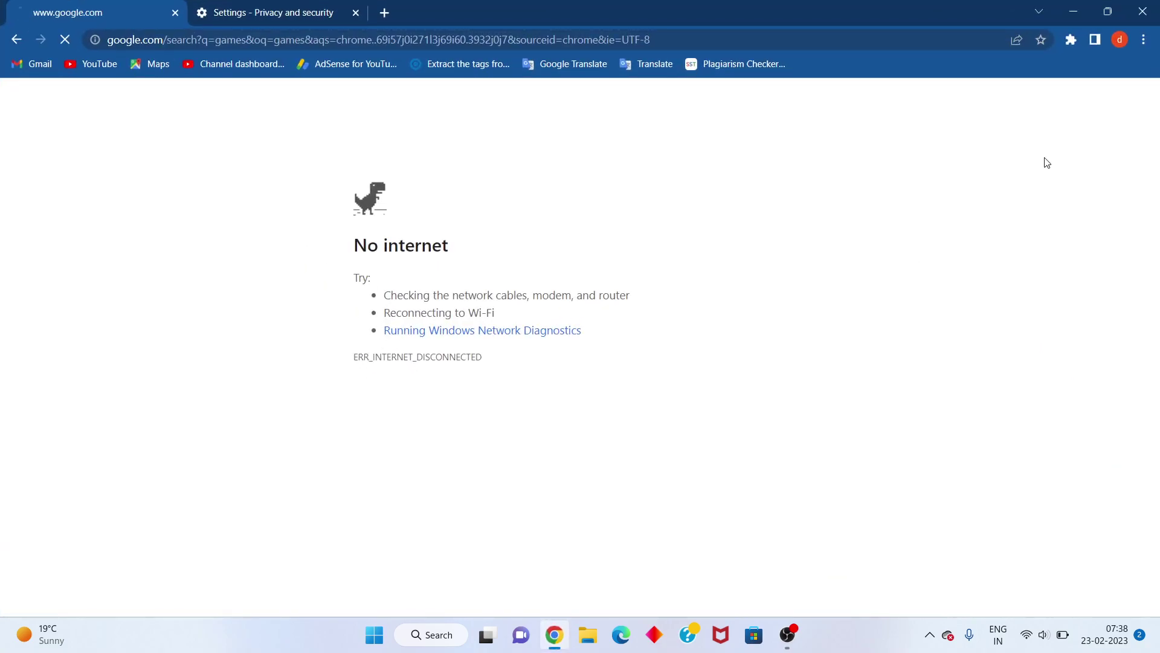
pyautogui.click(1145, 40)
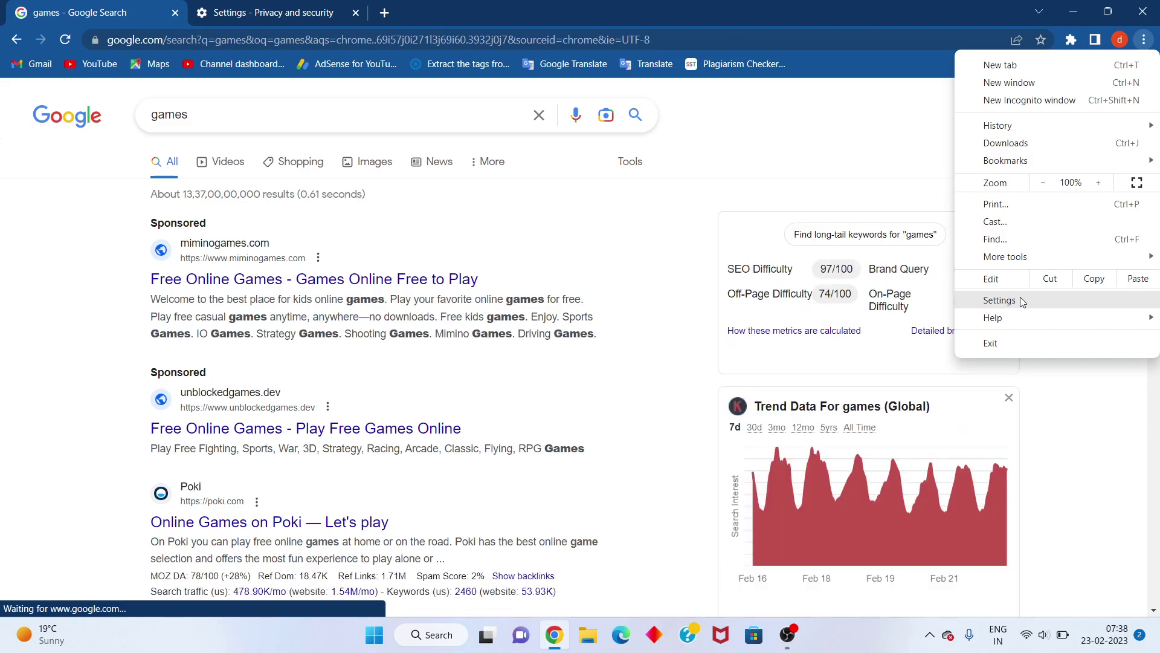
pyautogui.press('Escape')
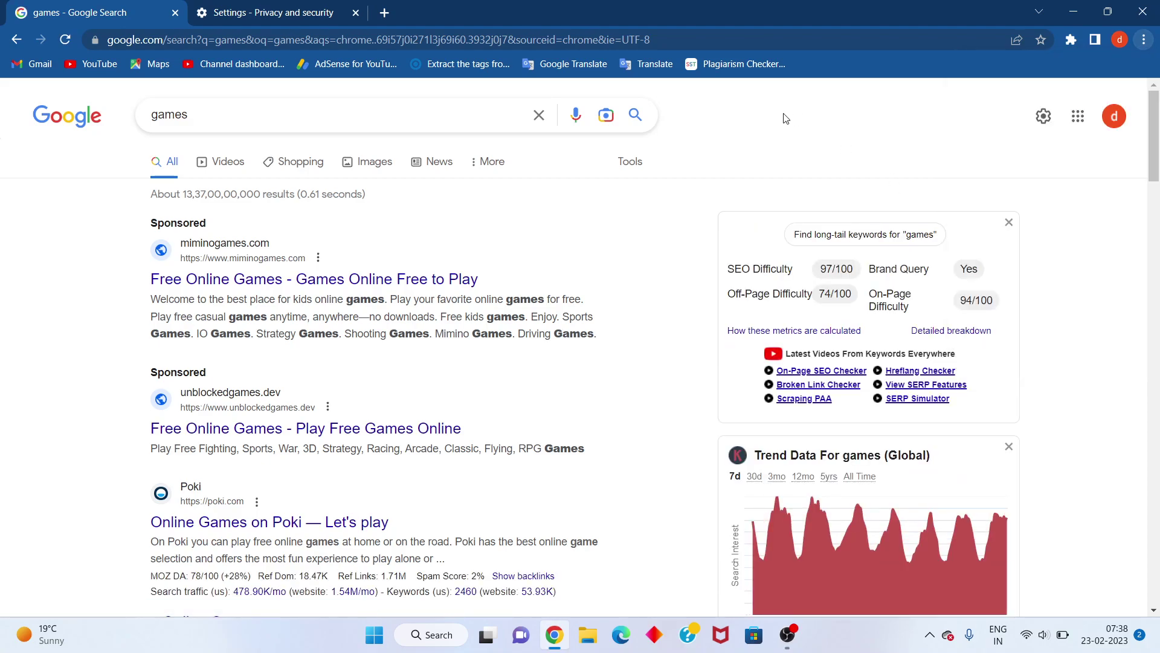
# - In the Settings tab, go to Privacy and security > Security and view Safe Browsing options
pyautogui.click(304, 6)
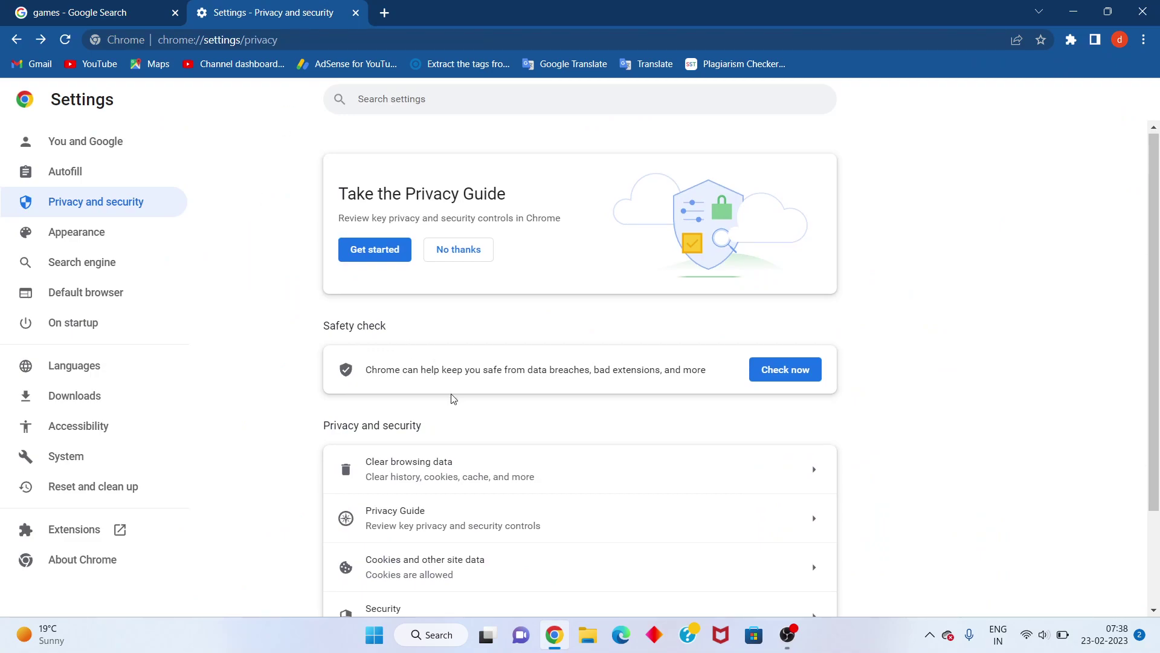
pyautogui.scroll(-2, 453, 399)
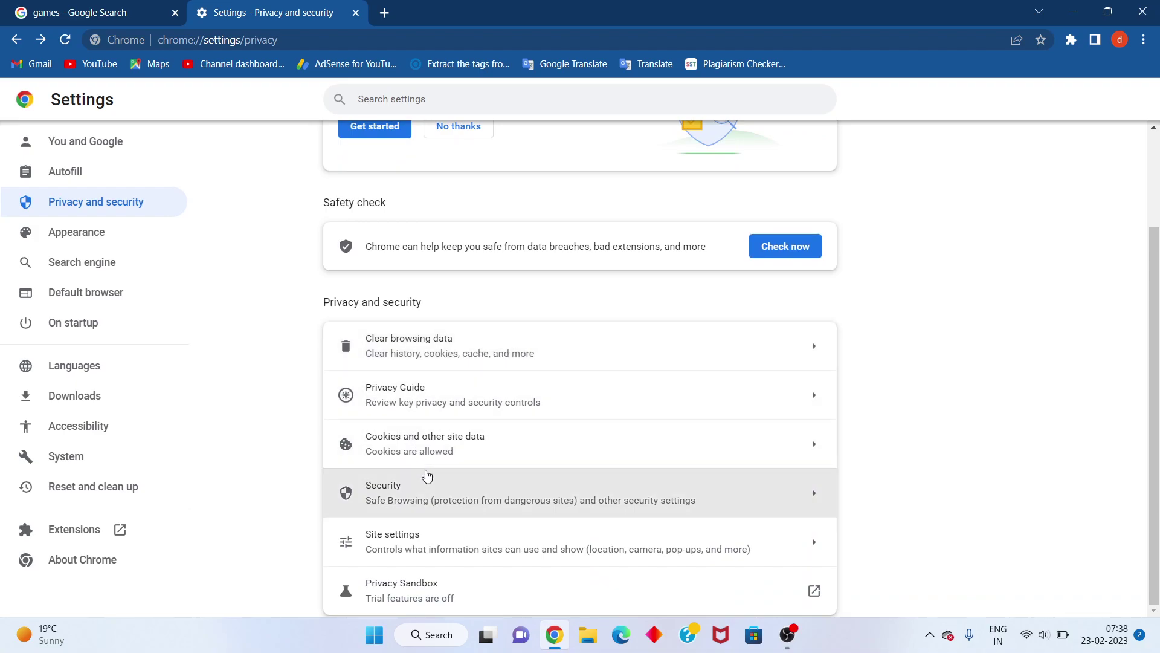
pyautogui.click(445, 497)
pyautogui.scroll(-3, 445, 497)
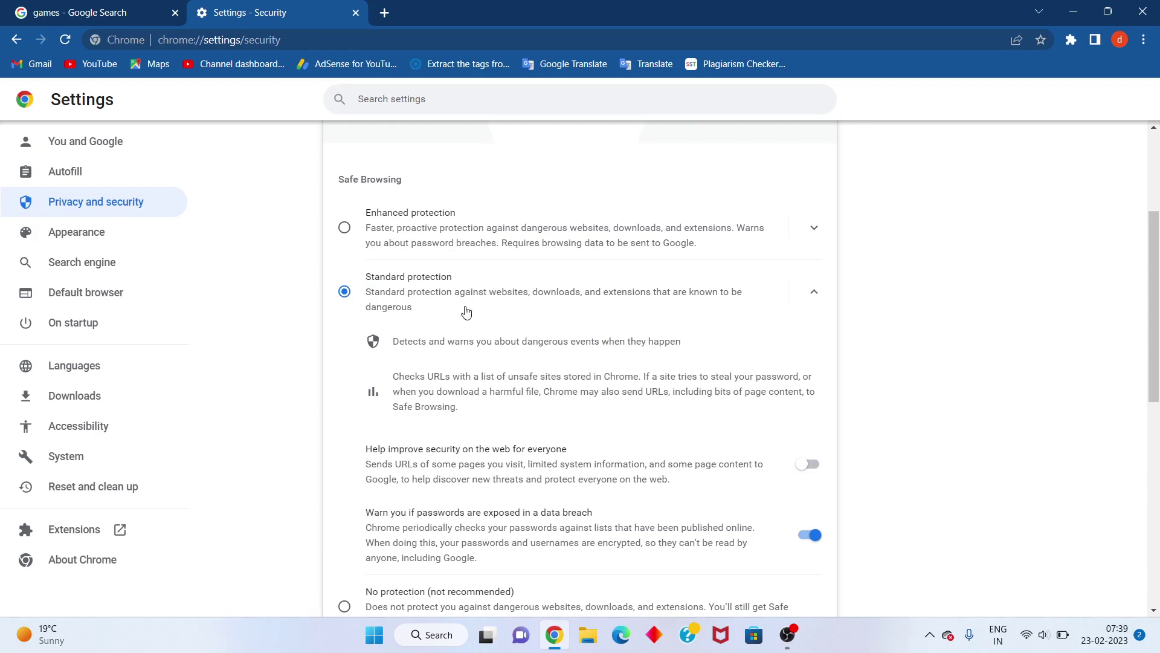
pyautogui.scroll(-2, 466, 311)
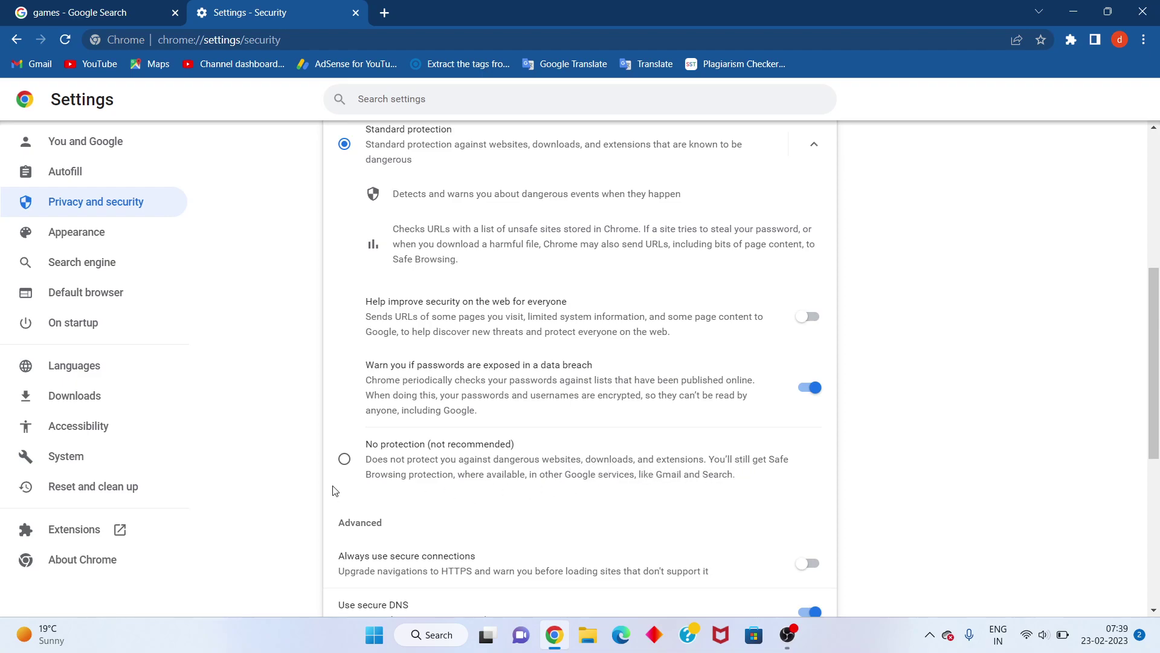
# - Cancel the switch to No protection, then pick OpenDNS as the secure DNS provider
pyautogui.click(355, 466)
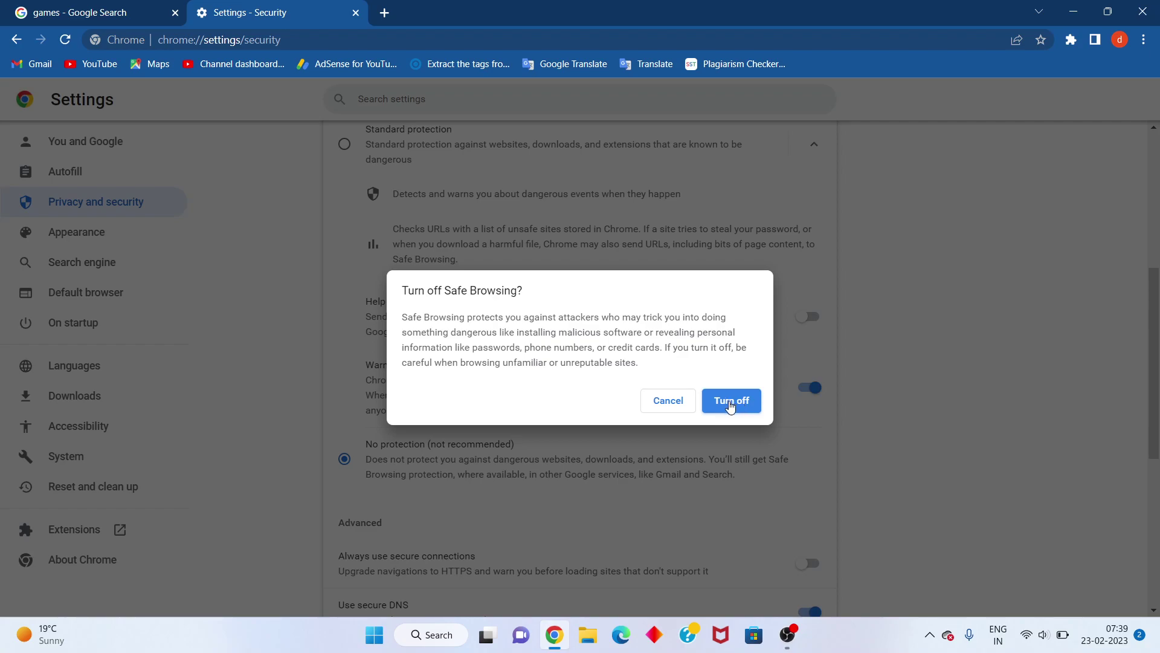
pyautogui.click(668, 401)
pyautogui.scroll(-5, 676, 407)
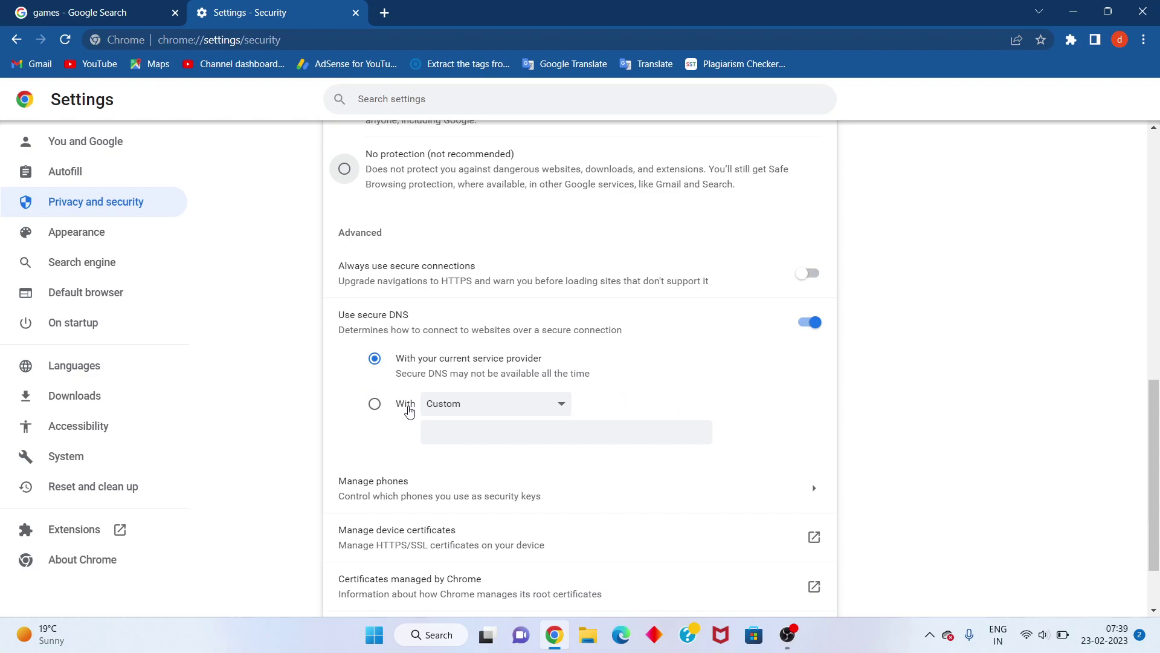
pyautogui.click(492, 414)
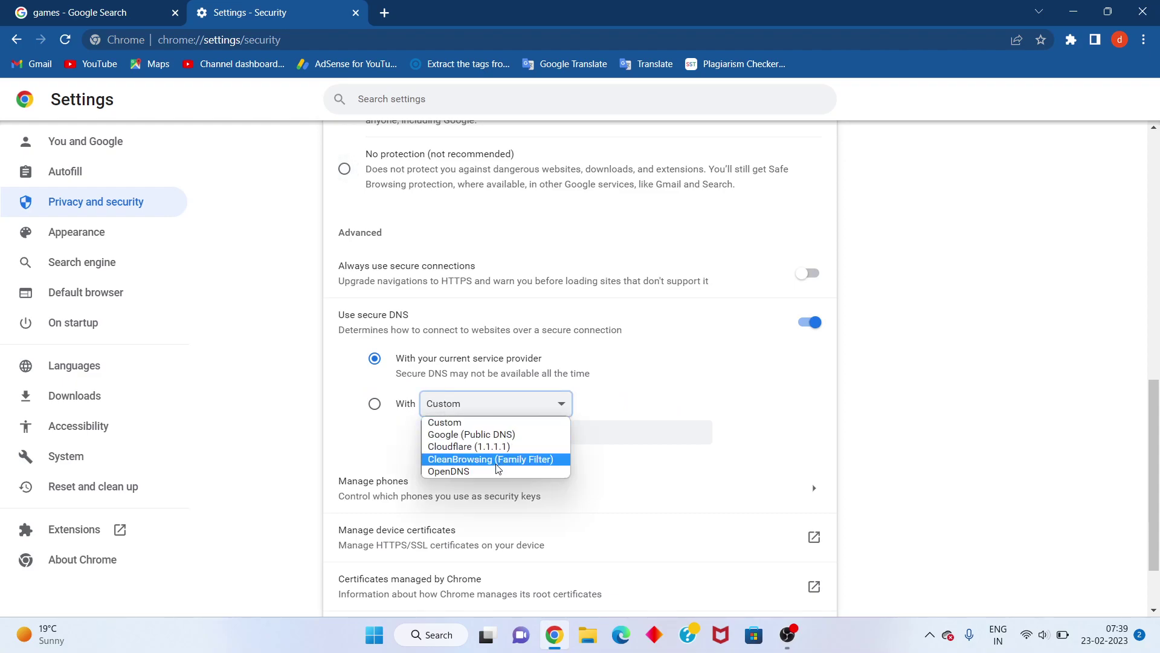
pyautogui.click(478, 472)
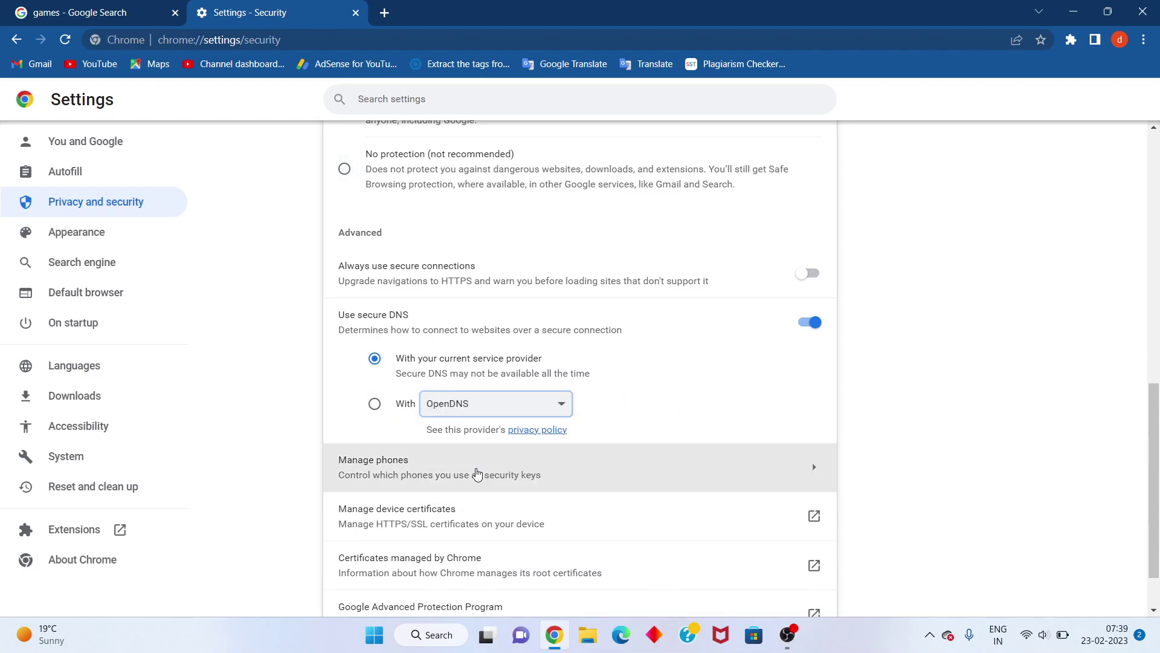
pyautogui.scroll(-2, 477, 473)
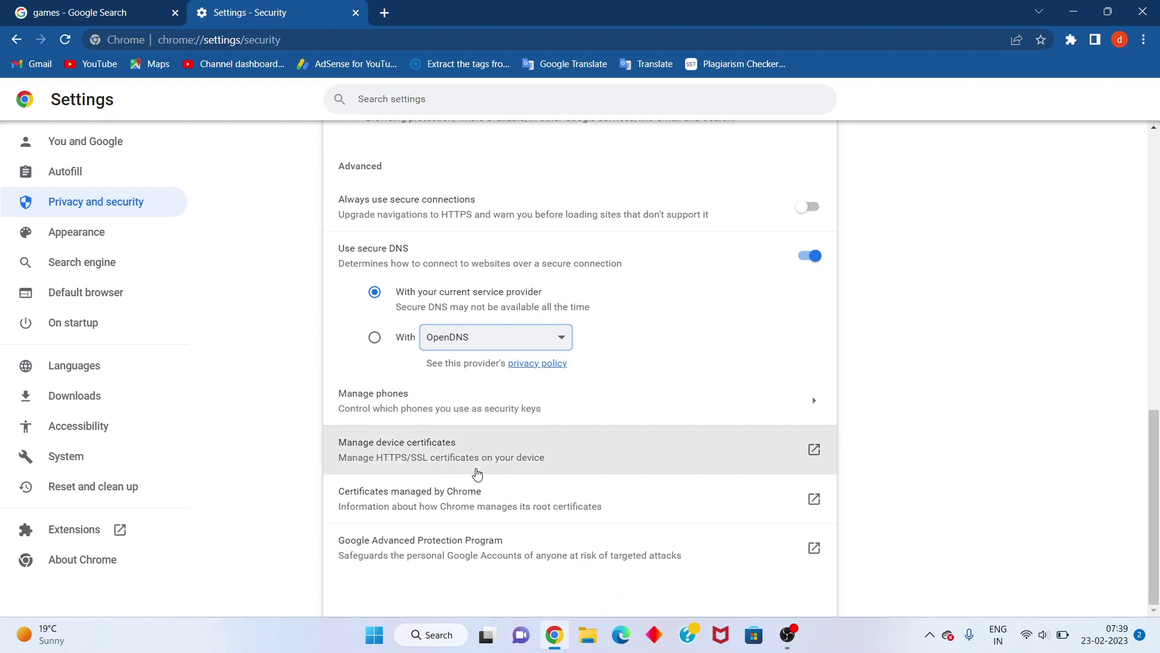
pyautogui.scroll(10, 478, 473)
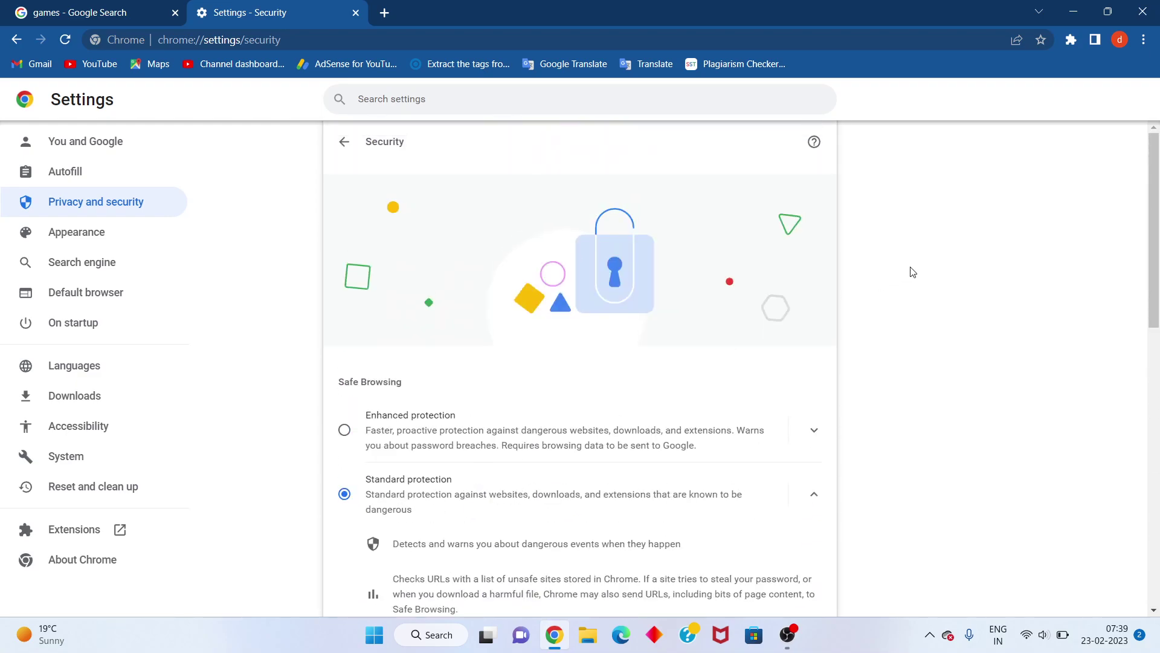
# - Close the Settings tab and search Google for the 'games online' suggestion
pyautogui.click(357, 10)
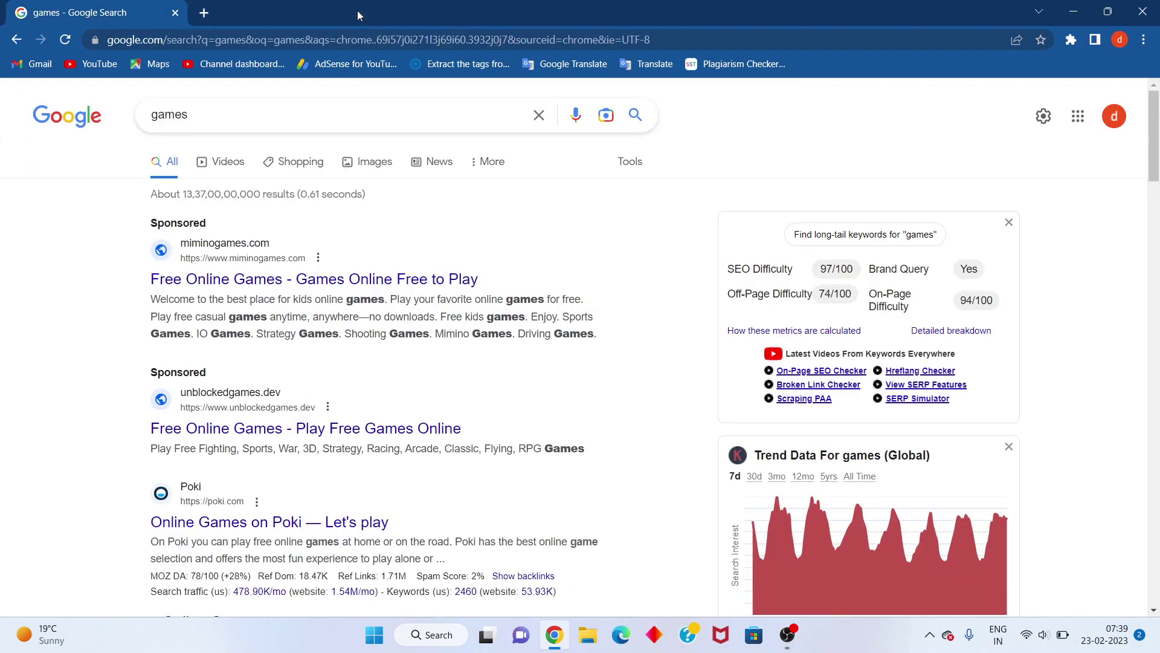
pyautogui.click(203, 112)
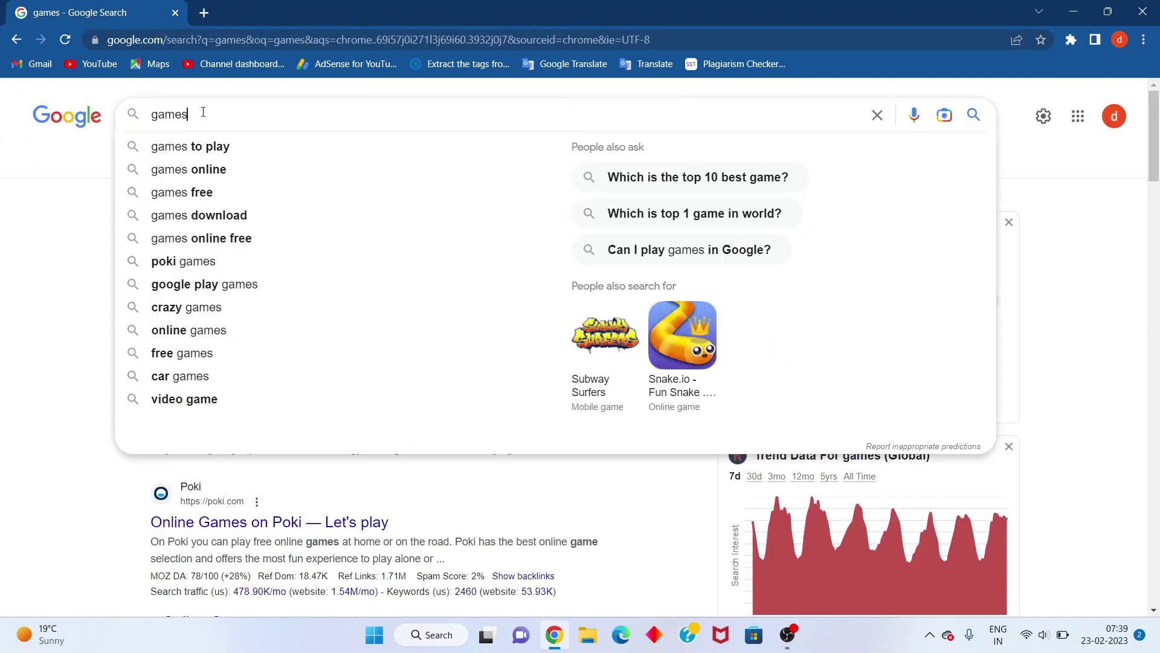
pyautogui.click(243, 169)
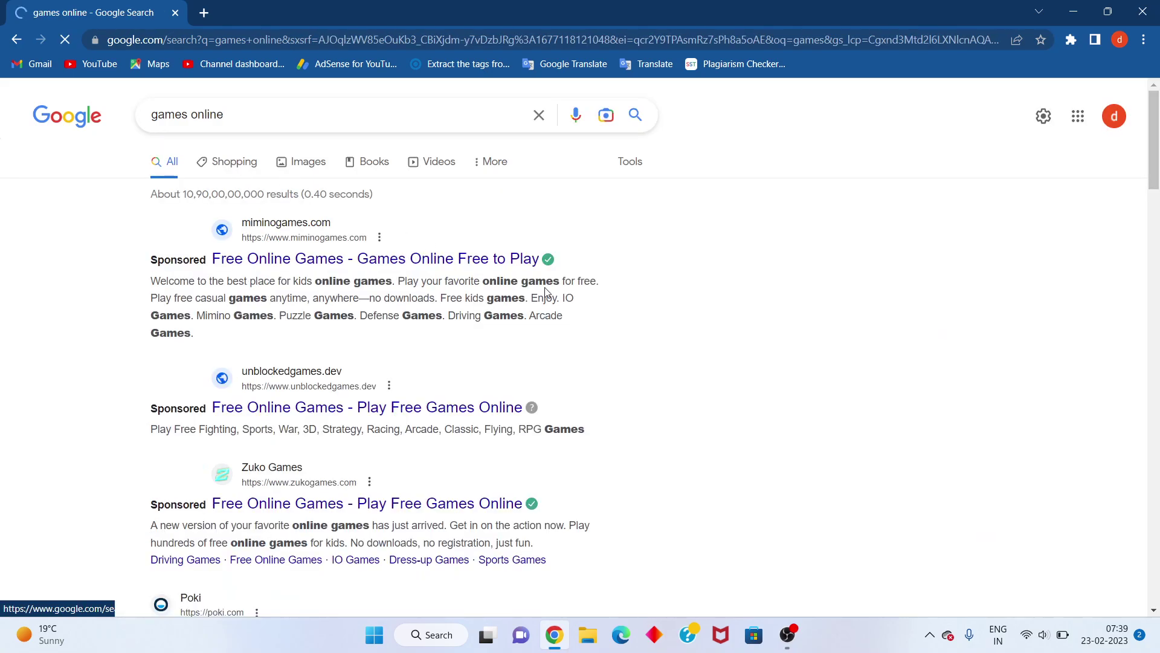
pyautogui.scroll(-3, 734, 406)
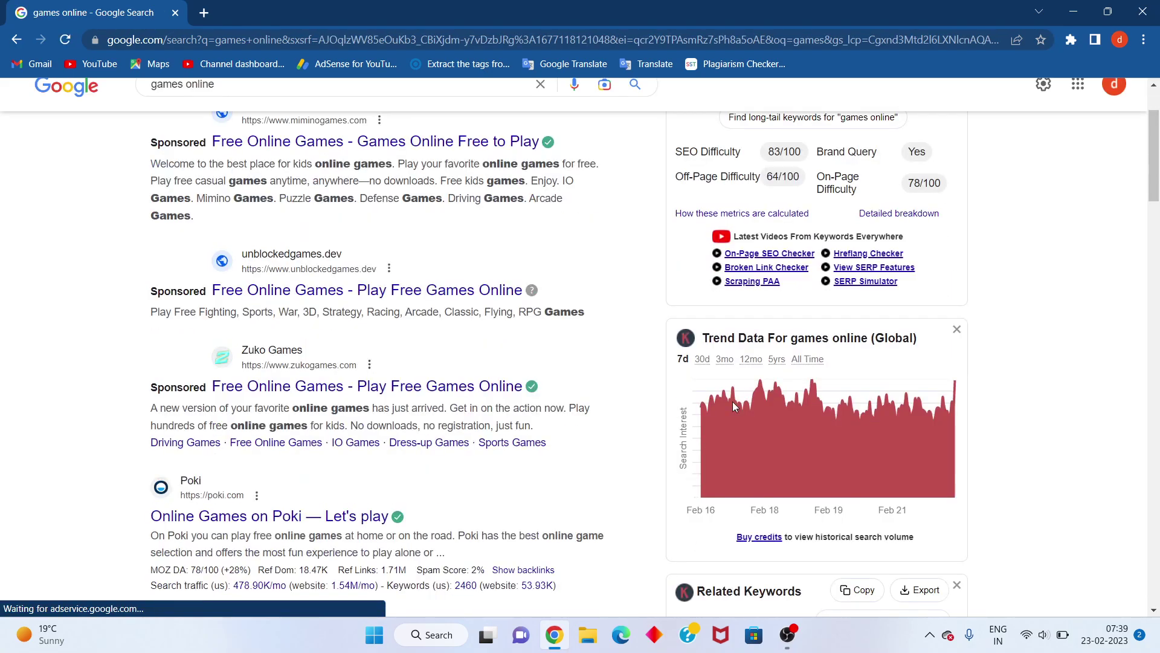
pyautogui.scroll(4, 734, 406)
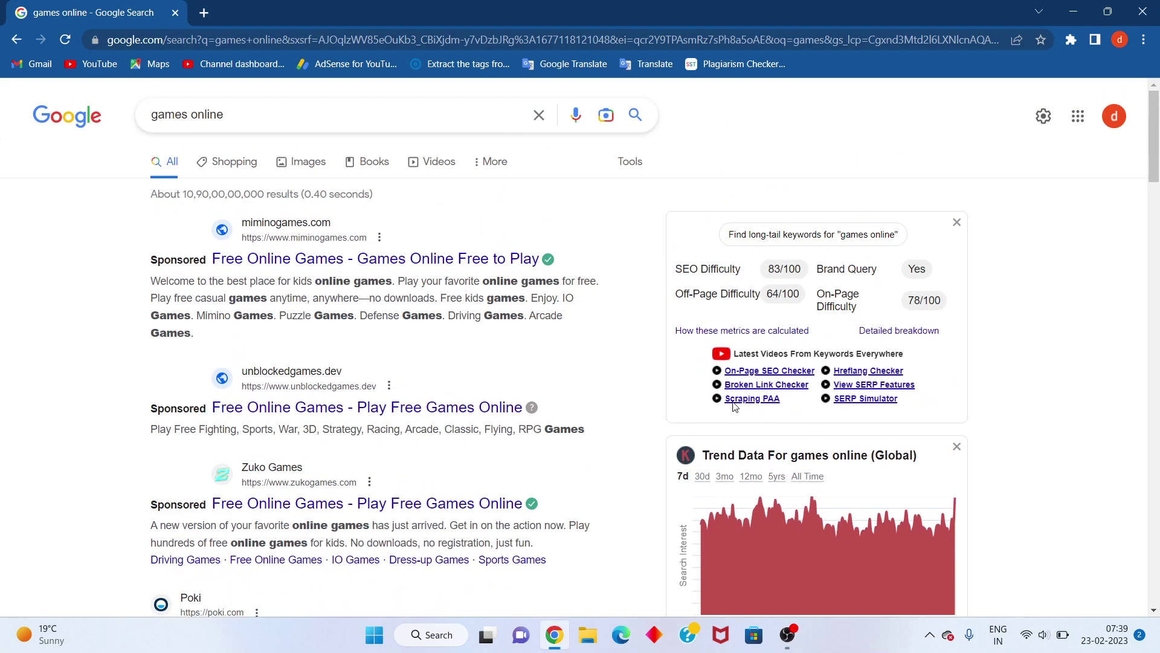